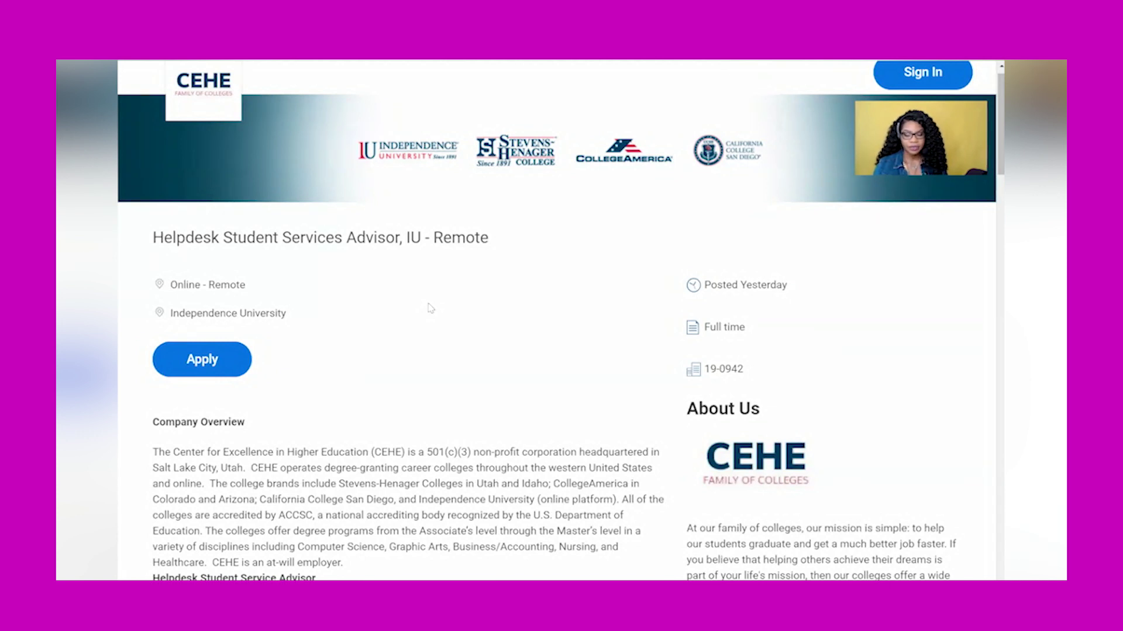
scroll(430, 308, down, 1)
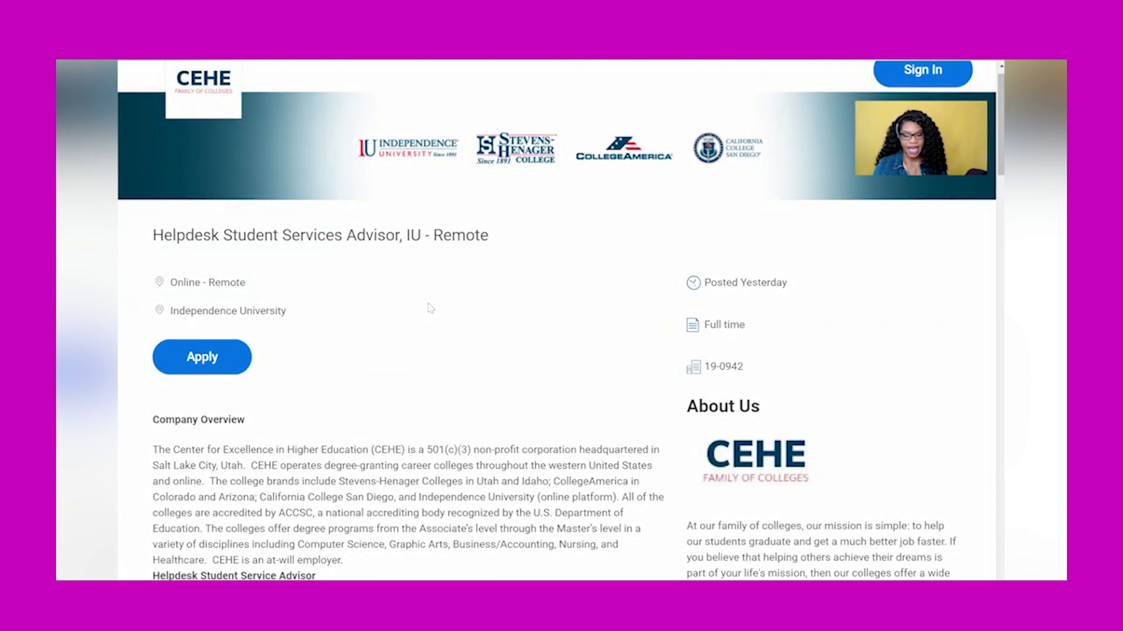
scroll(430, 308, down, 1)
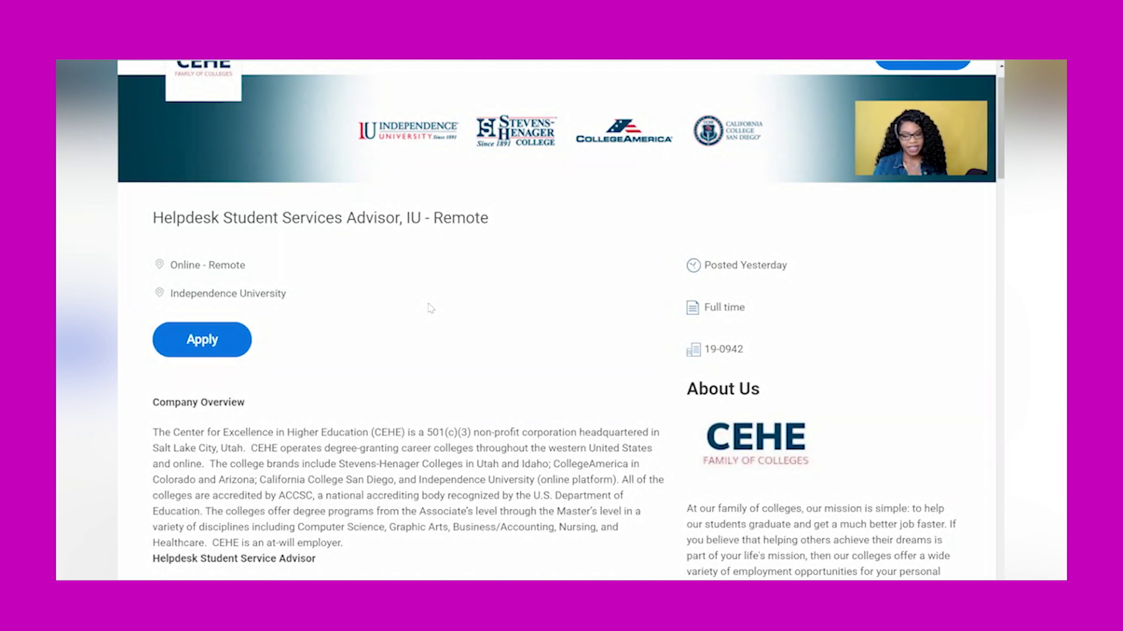
scroll(429, 309, down, 2)
scroll(431, 309, down, 1)
scroll(430, 308, down, 1)
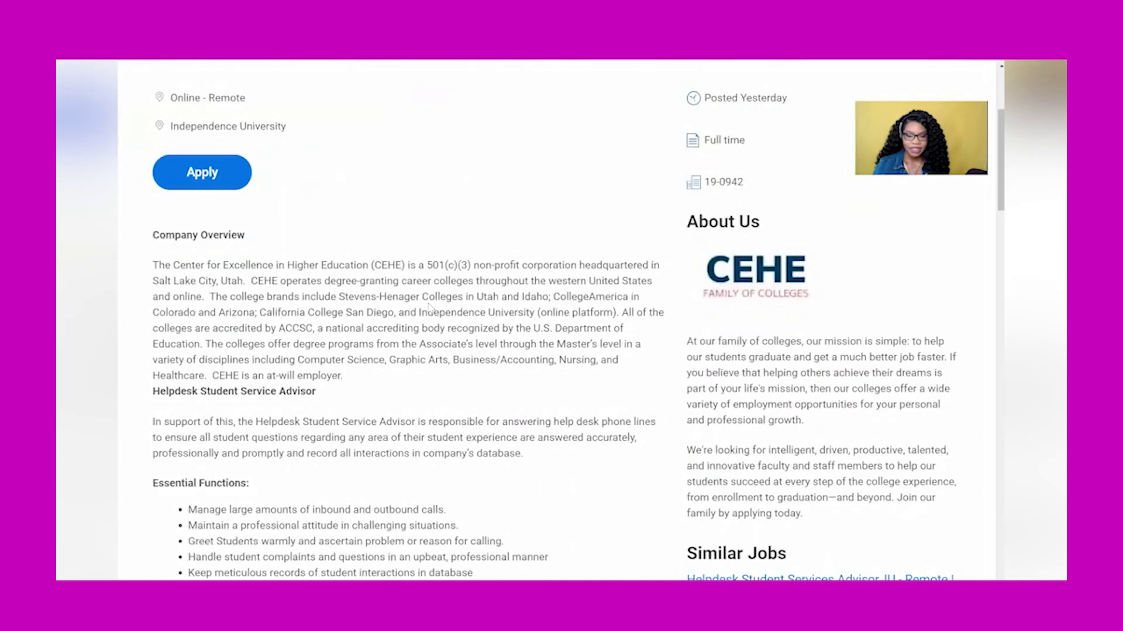
scroll(430, 308, down, 1)
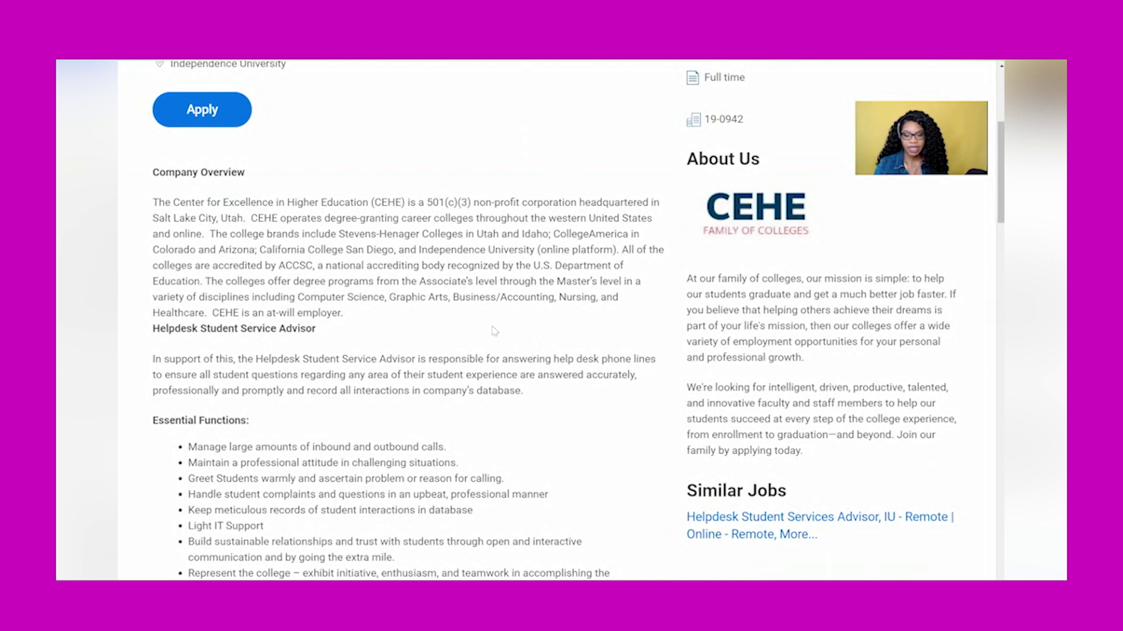
scroll(493, 330, up, 3)
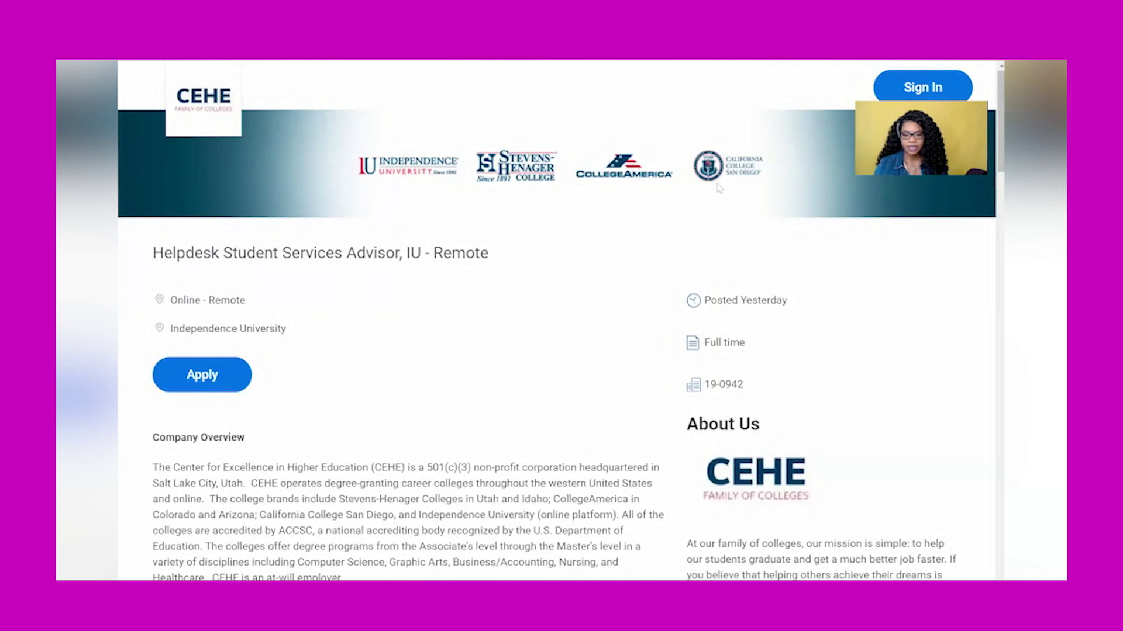
scroll(588, 262, down, 2)
scroll(588, 262, down, 1)
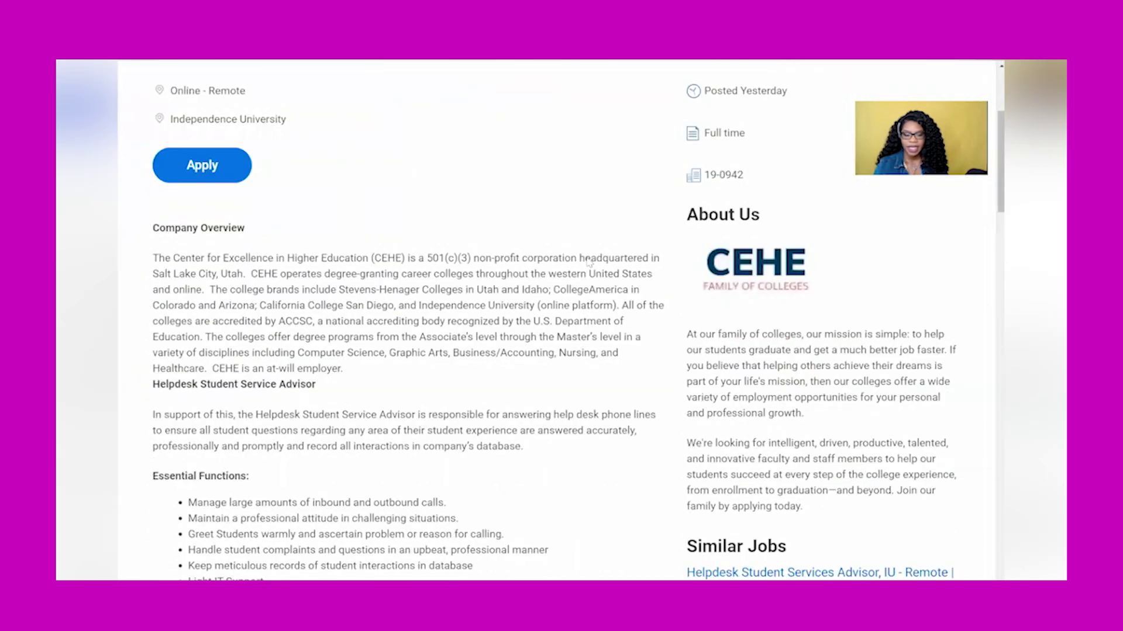
scroll(590, 264, down, 1)
scroll(589, 264, down, 1)
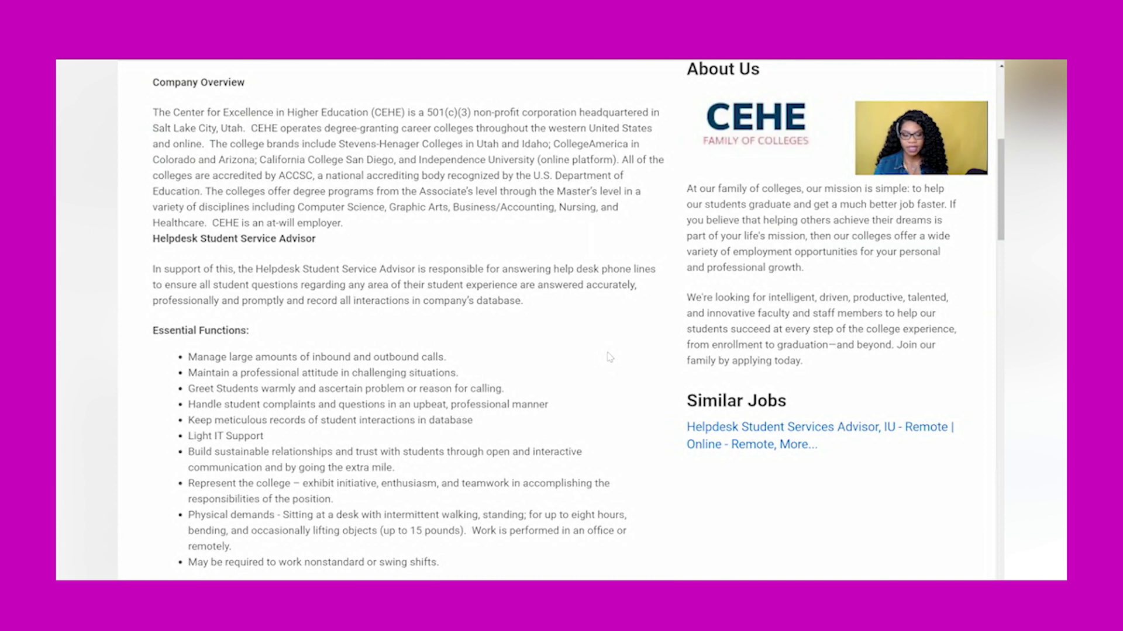
scroll(609, 357, down, 2)
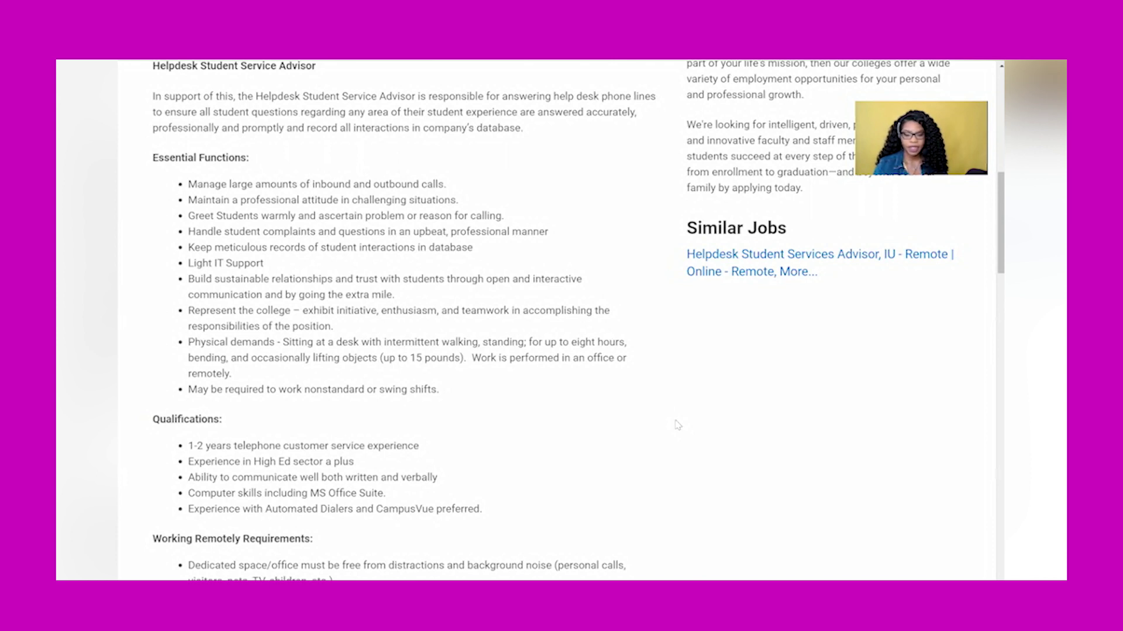
scroll(676, 424, down, 1)
scroll(677, 425, down, 1)
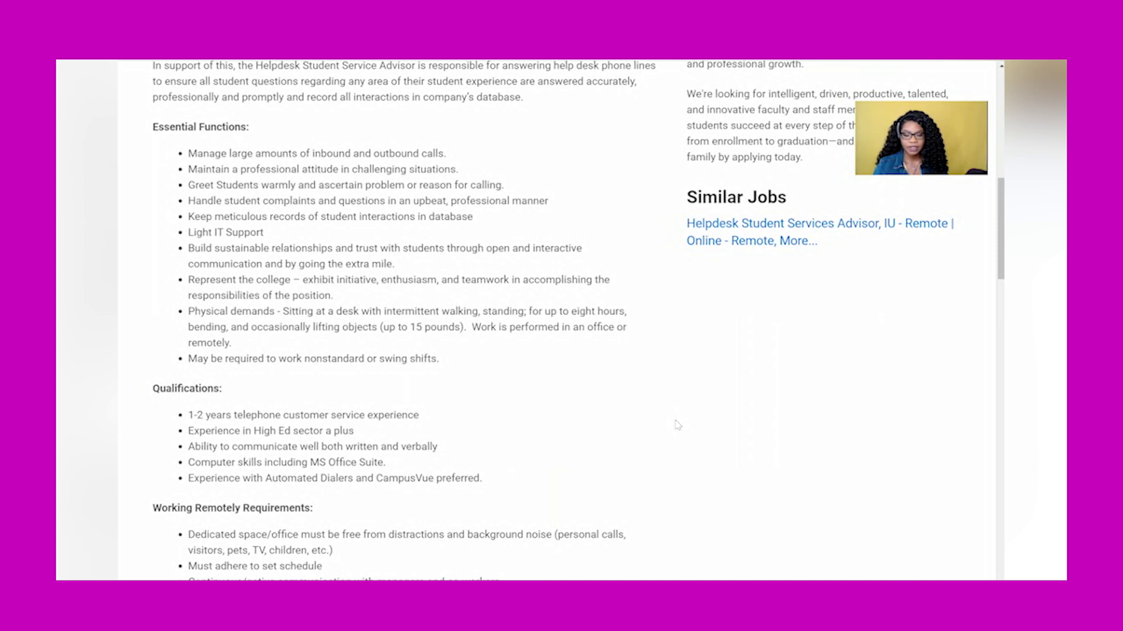
scroll(676, 424, down, 1)
scroll(677, 424, down, 1)
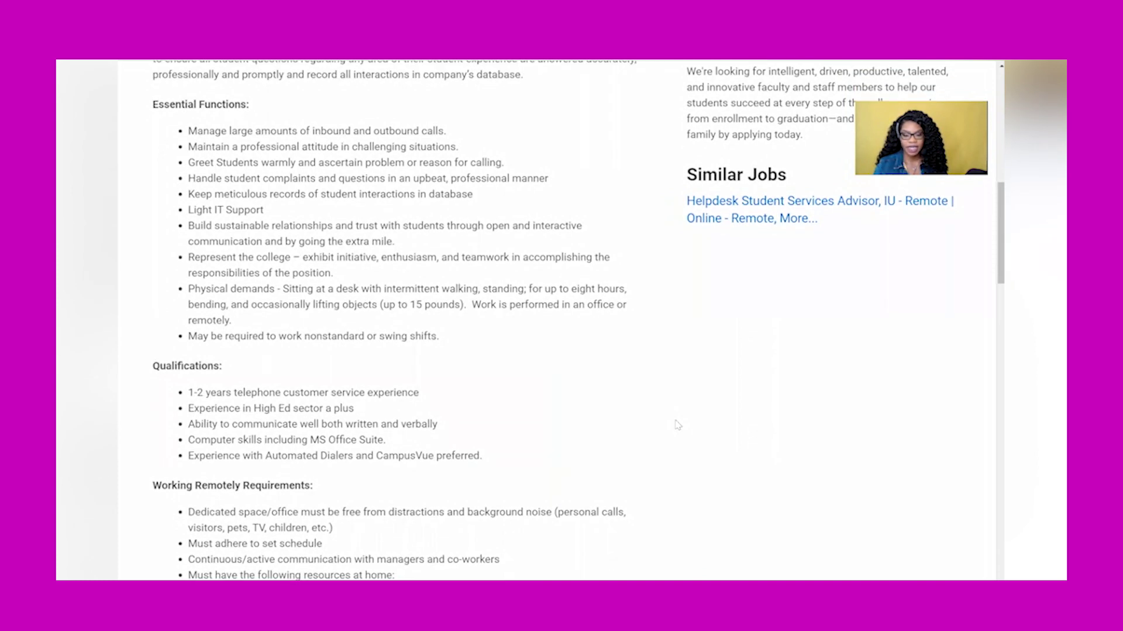
scroll(676, 425, down, 1)
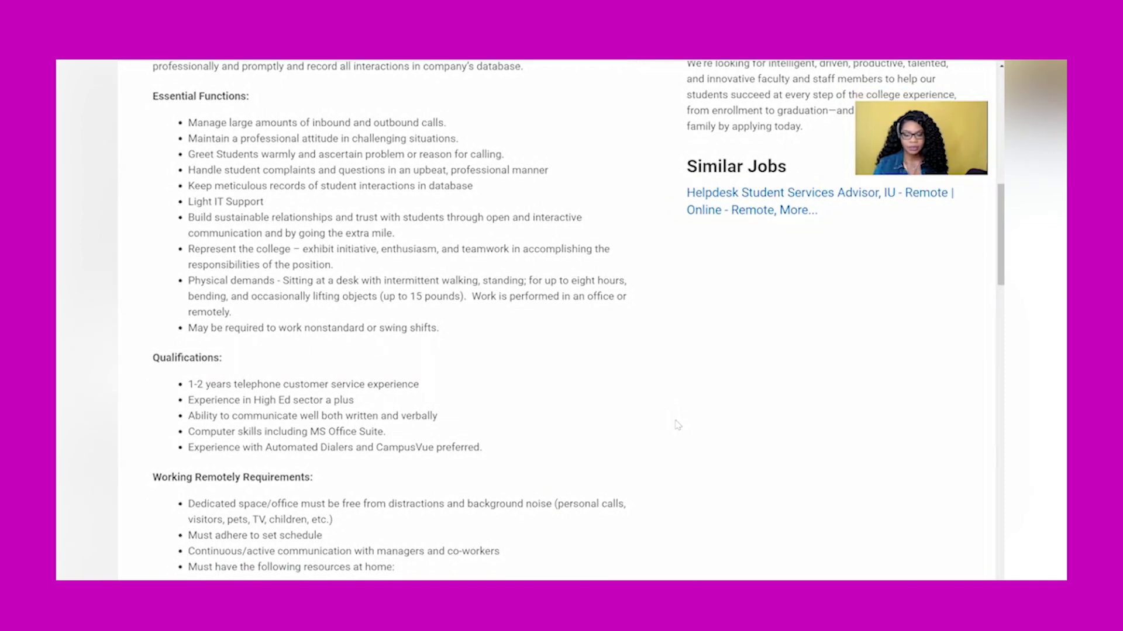
scroll(677, 424, down, 2)
scroll(676, 425, down, 2)
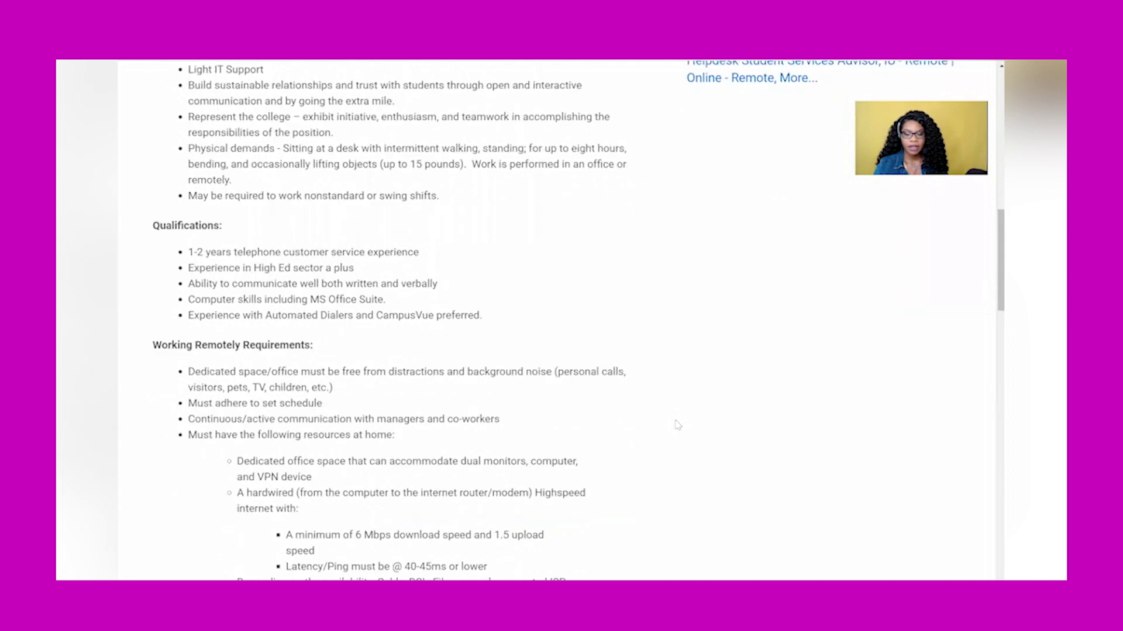
scroll(676, 425, down, 2)
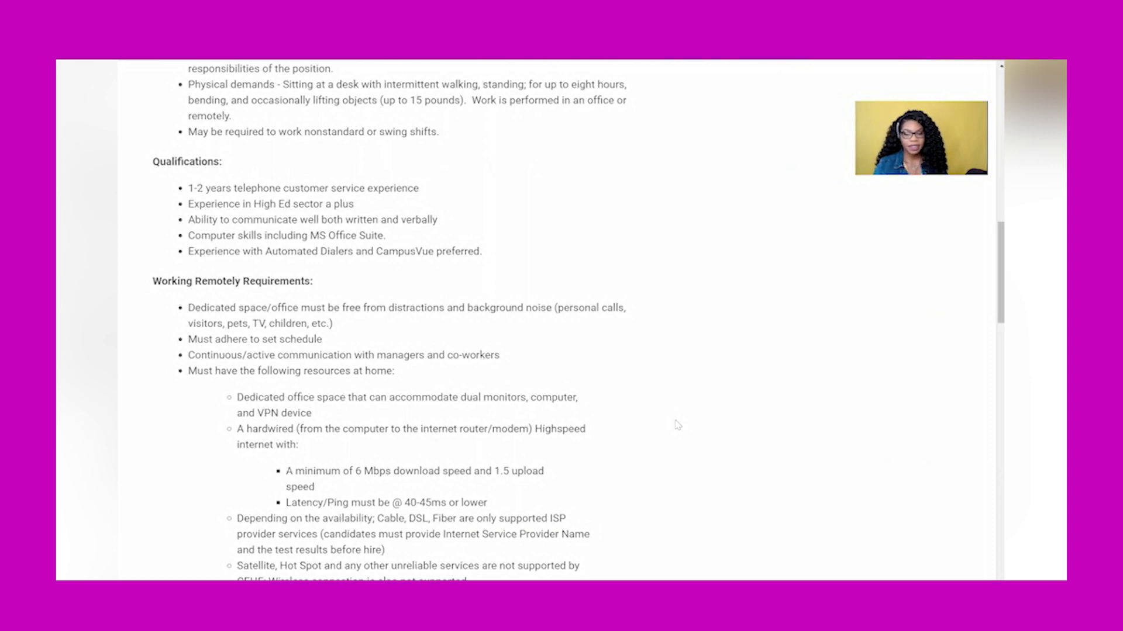
scroll(676, 424, down, 1)
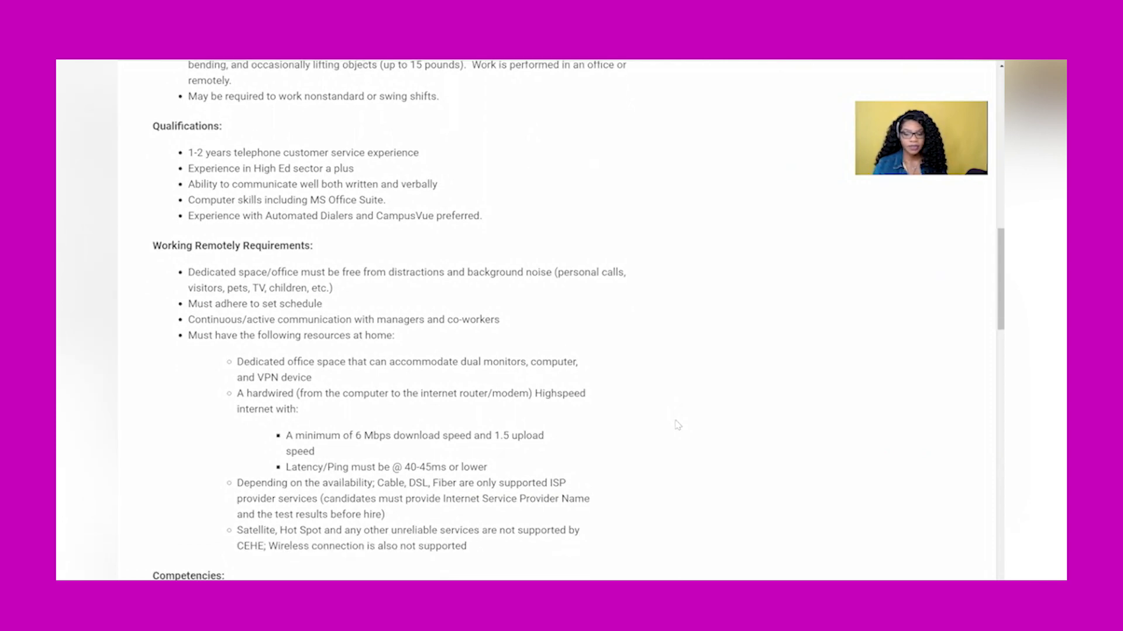
scroll(676, 425, down, 1)
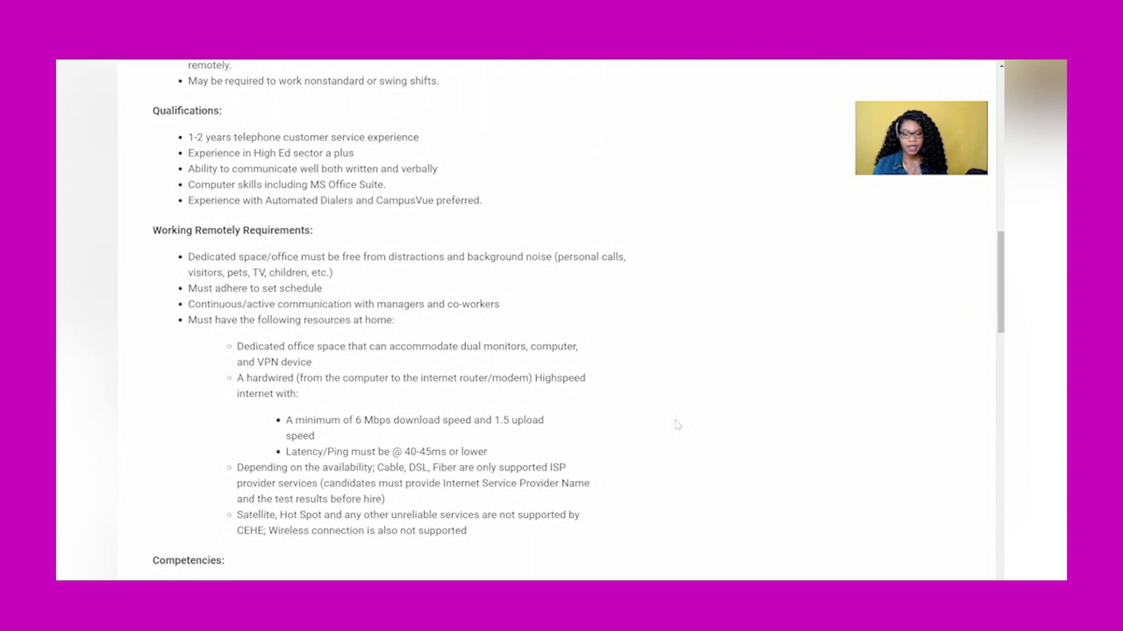
scroll(676, 424, down, 1)
scroll(676, 425, down, 1)
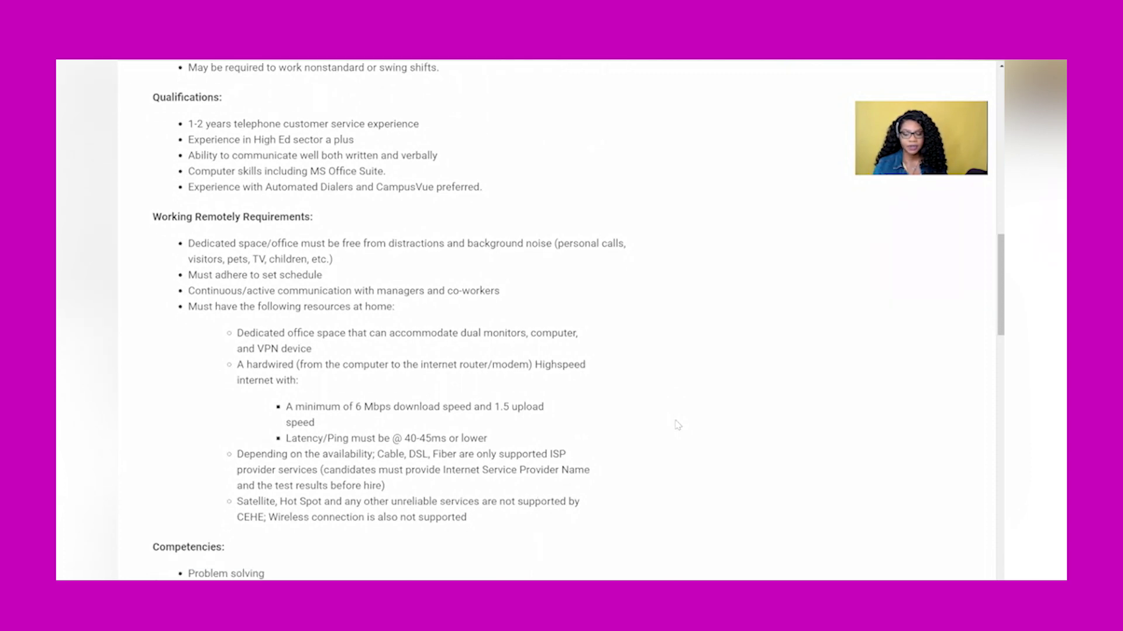
scroll(676, 424, down, 1)
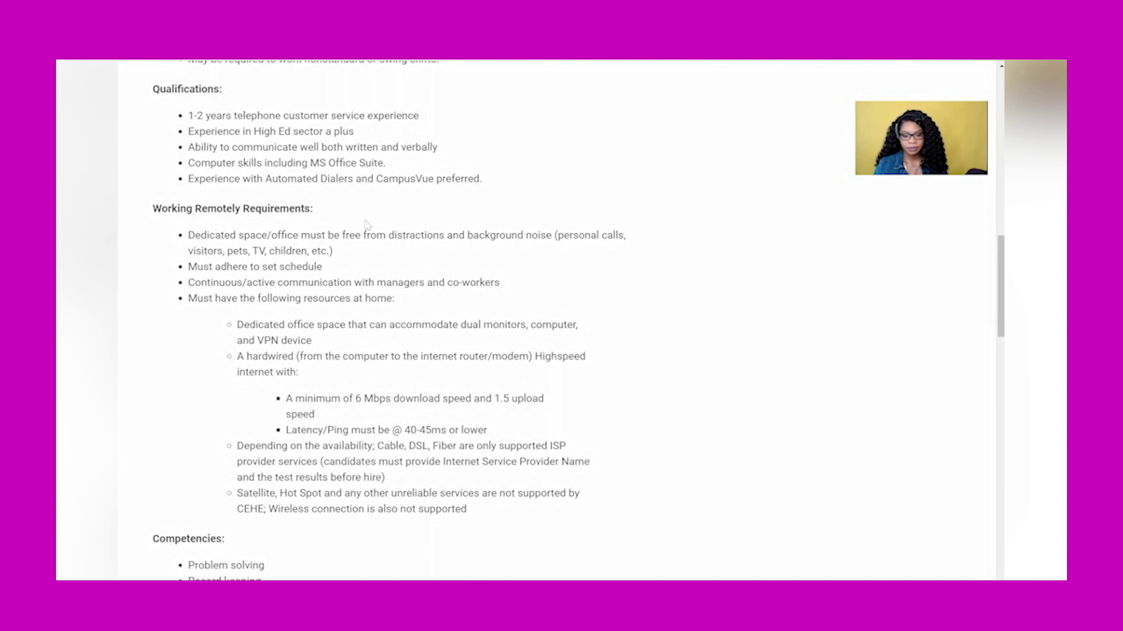
scroll(366, 225, down, 2)
scroll(365, 225, down, 1)
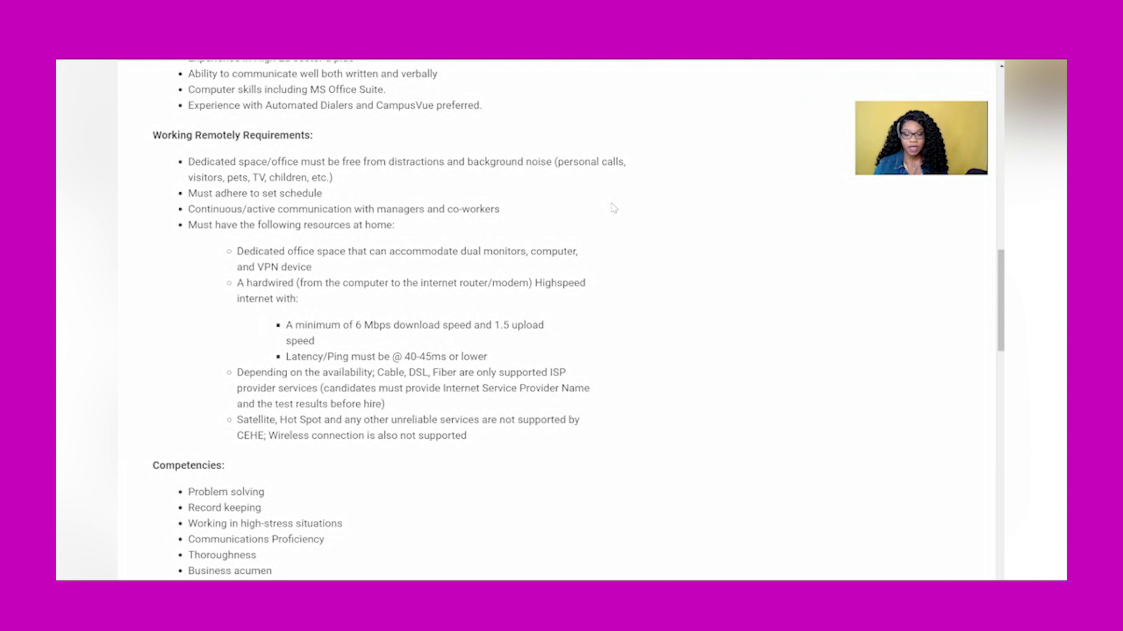
scroll(613, 208, down, 1)
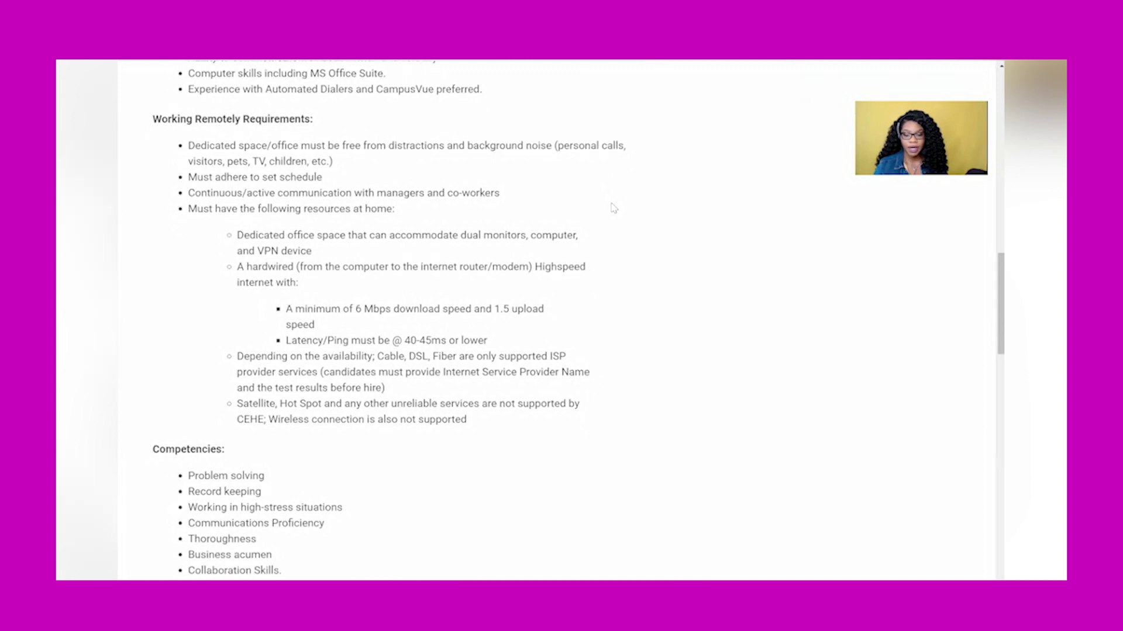
scroll(612, 208, down, 1)
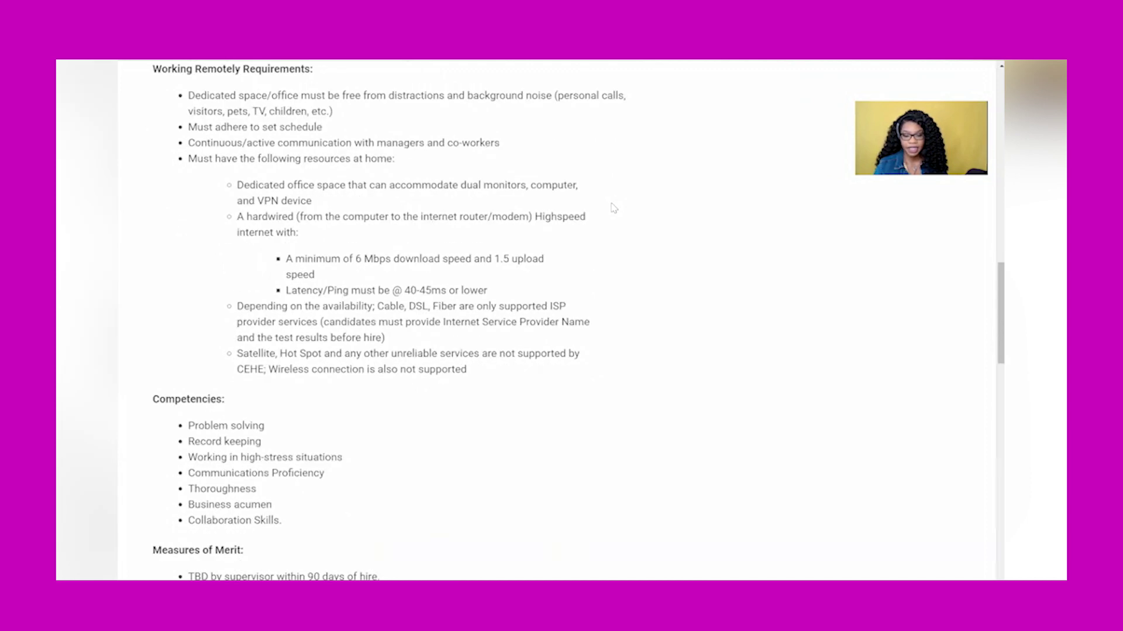
scroll(614, 208, down, 1)
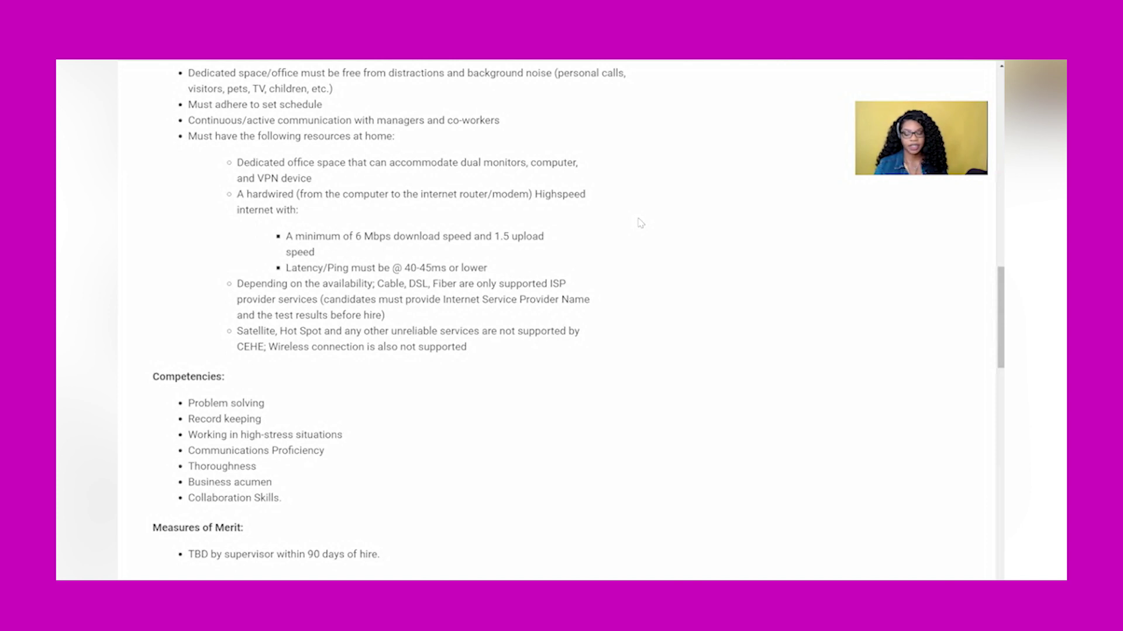
scroll(640, 223, down, 2)
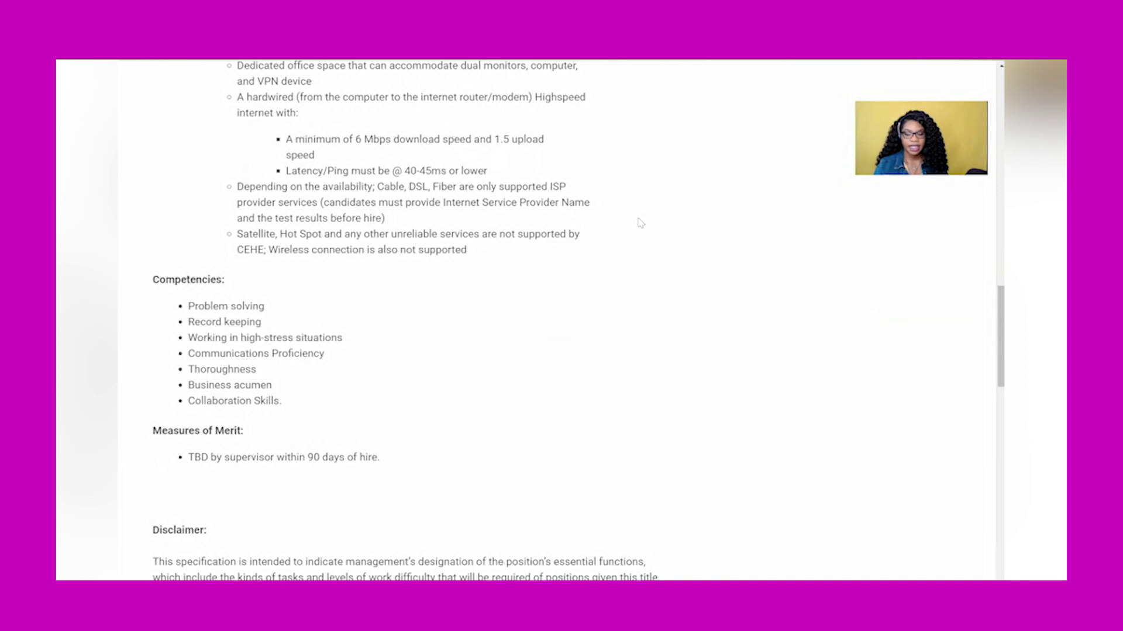
scroll(639, 223, down, 3)
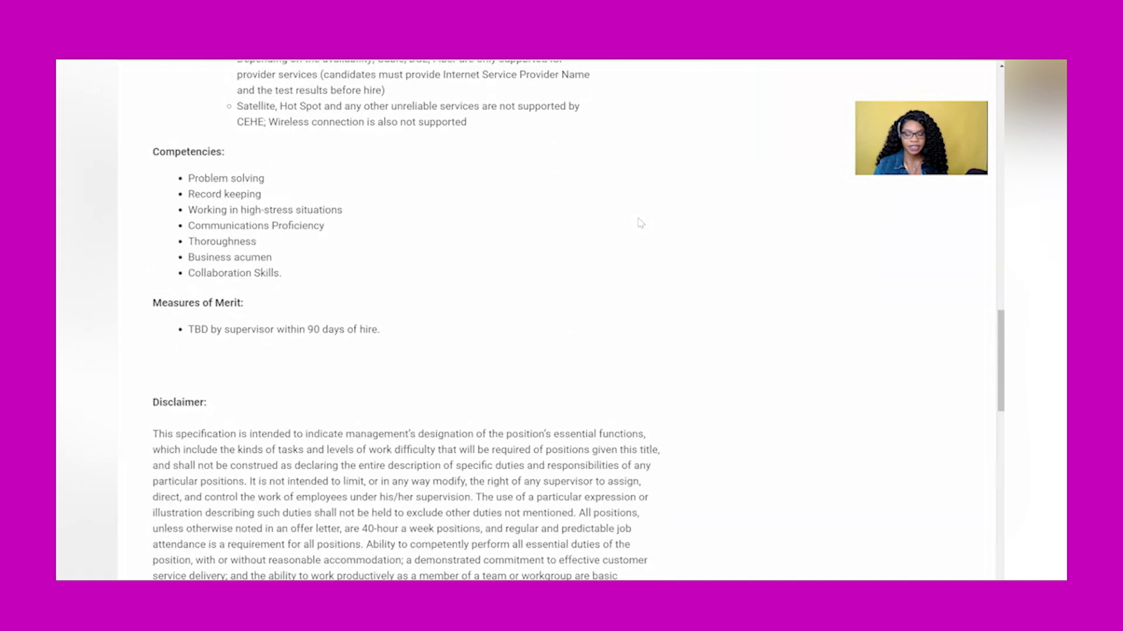
scroll(640, 223, down, 1)
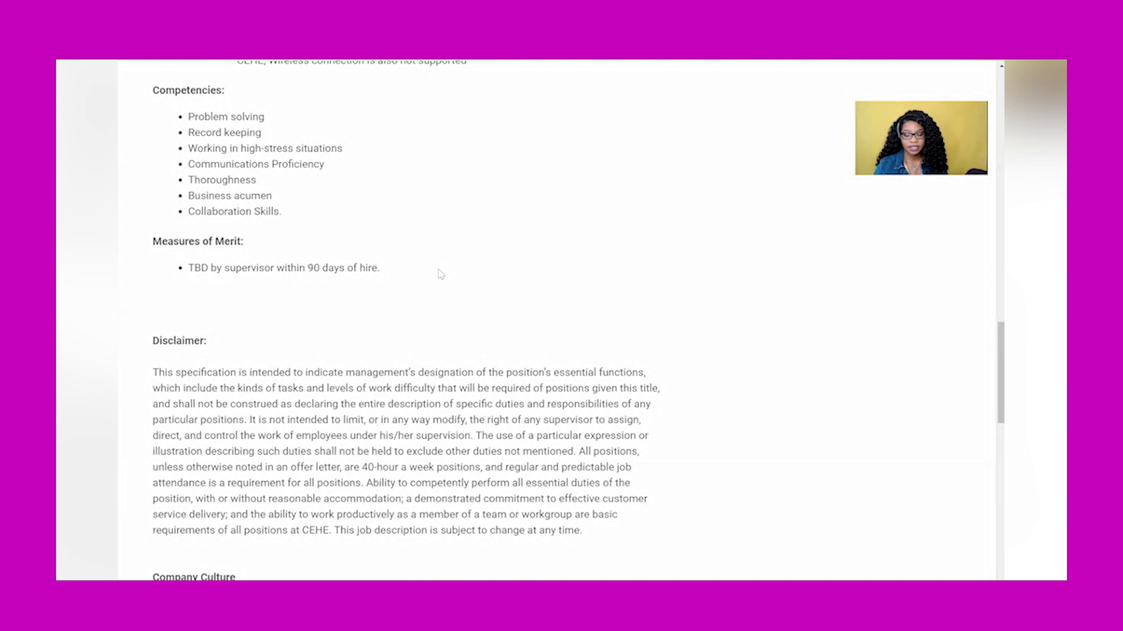
scroll(494, 218, down, 1)
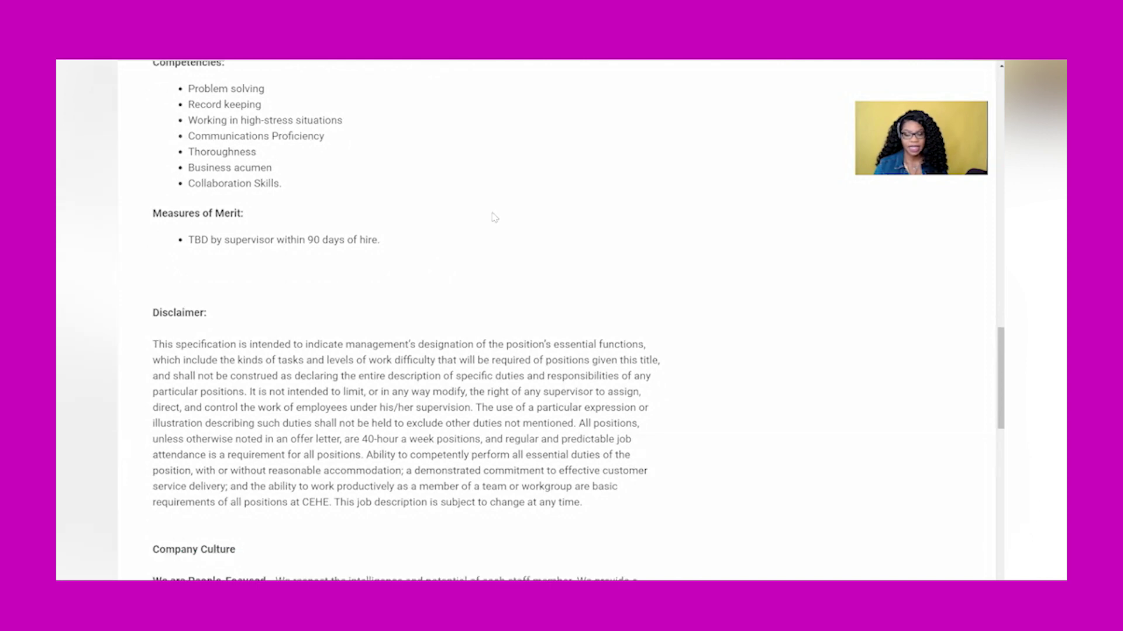
scroll(493, 218, down, 1)
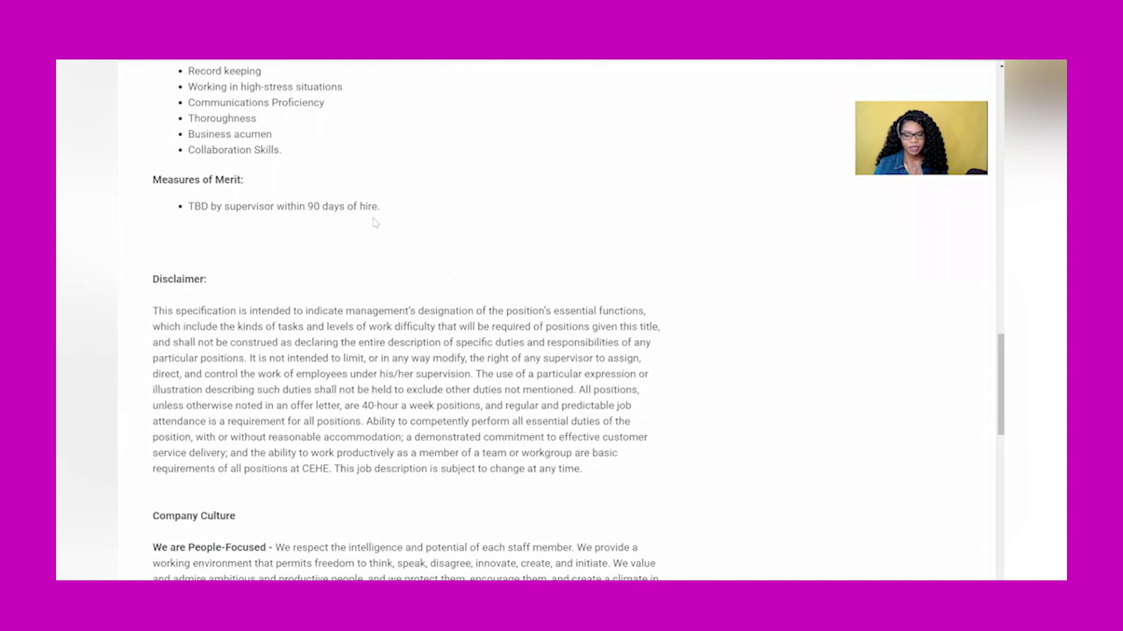
scroll(450, 215, down, 1)
scroll(454, 213, down, 2)
scroll(454, 212, down, 2)
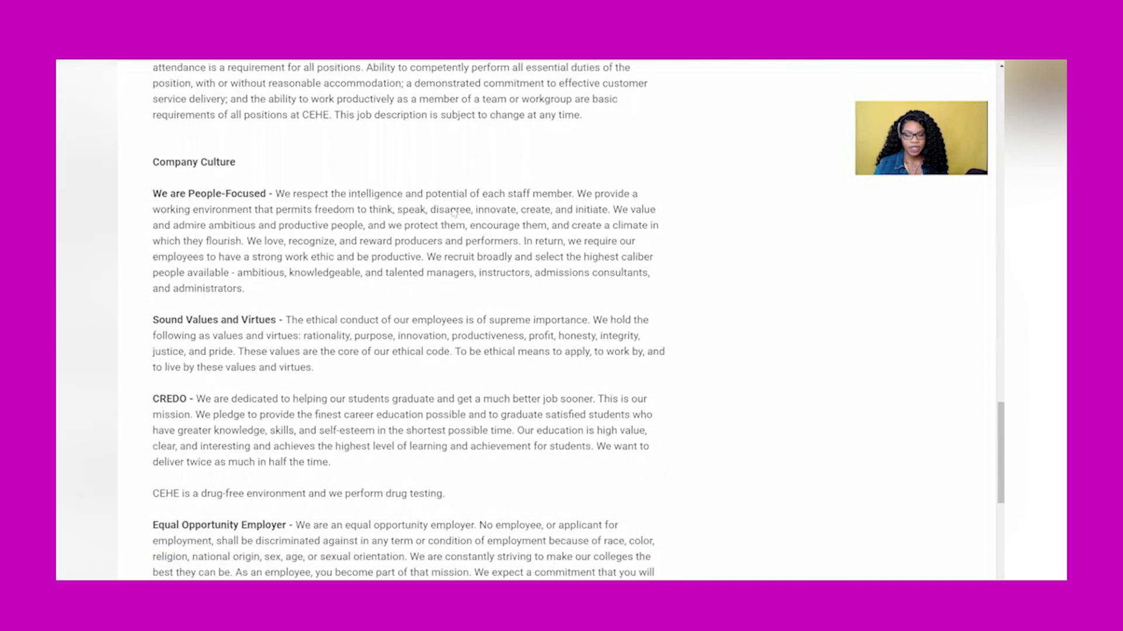
scroll(454, 212, down, 1)
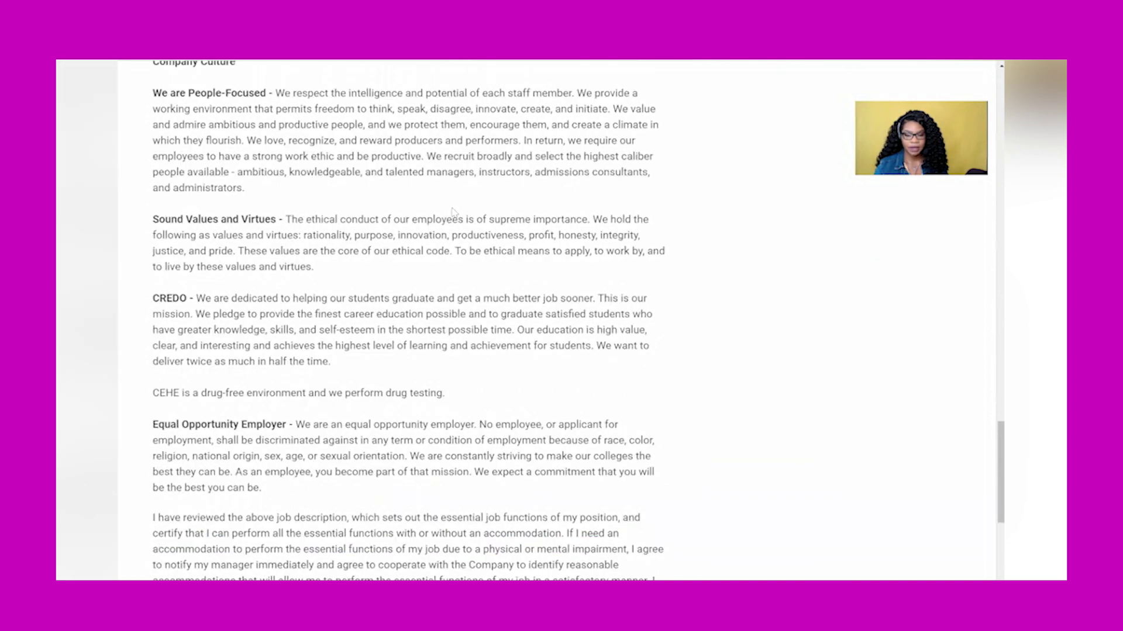
scroll(454, 213, down, 1)
scroll(454, 212, down, 1)
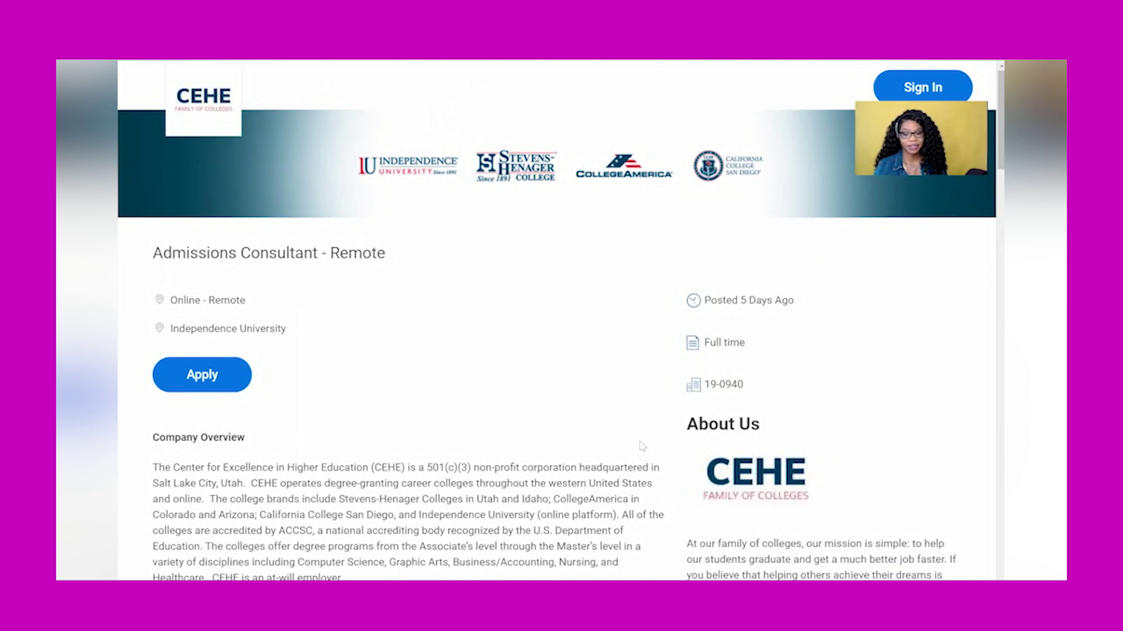
scroll(642, 446, down, 1)
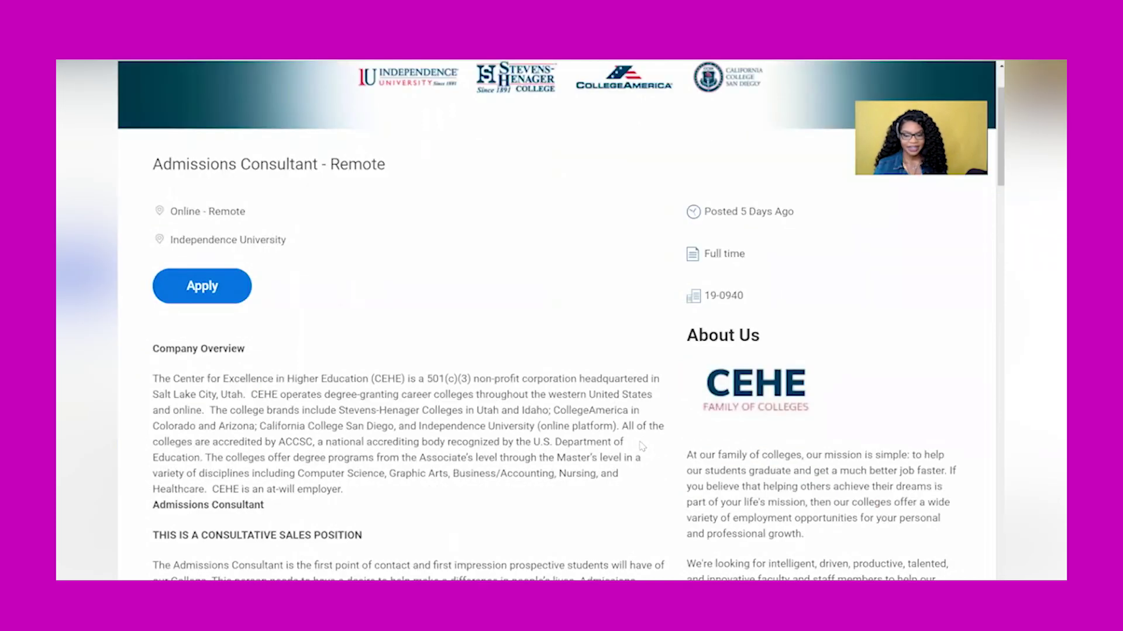
scroll(642, 446, down, 2)
scroll(641, 446, down, 1)
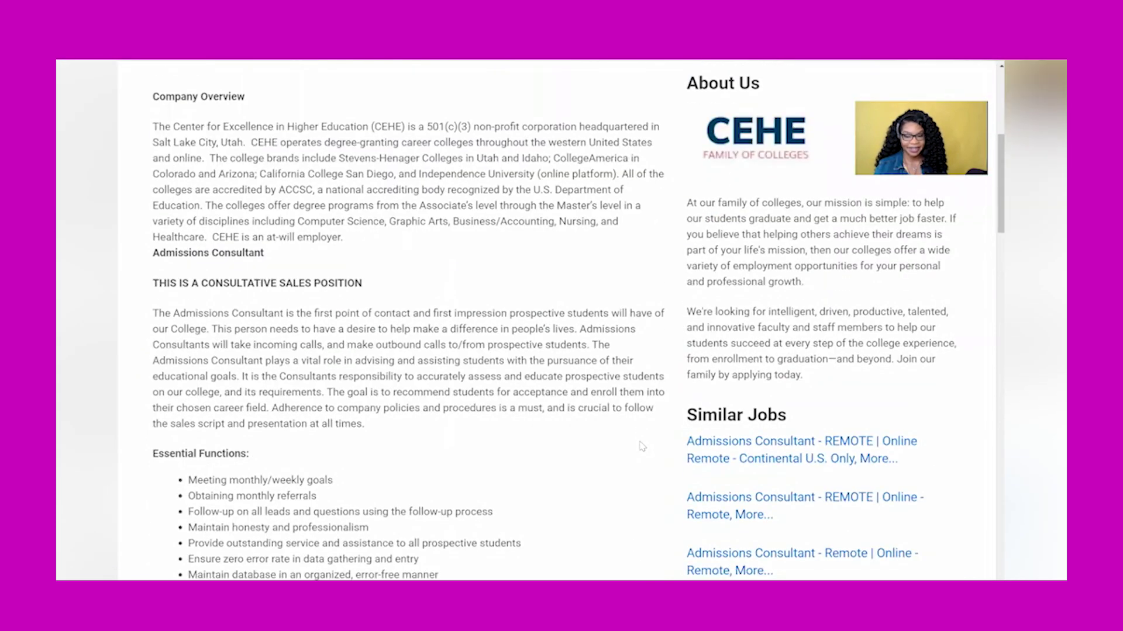
scroll(641, 446, down, 1)
scroll(641, 446, down, 1)
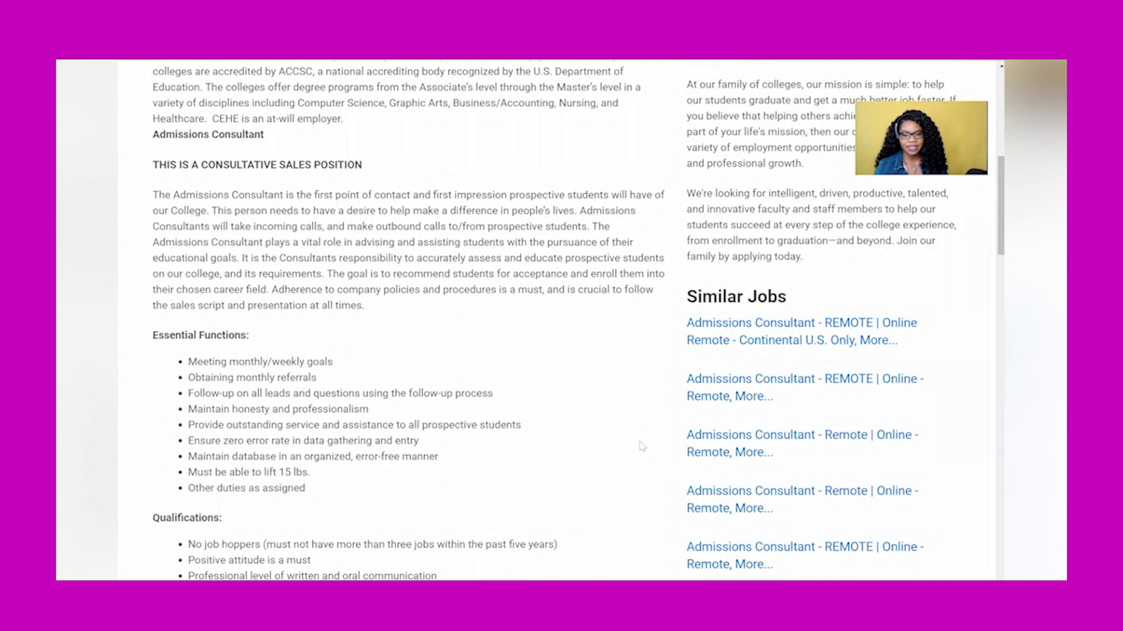
scroll(641, 446, down, 1)
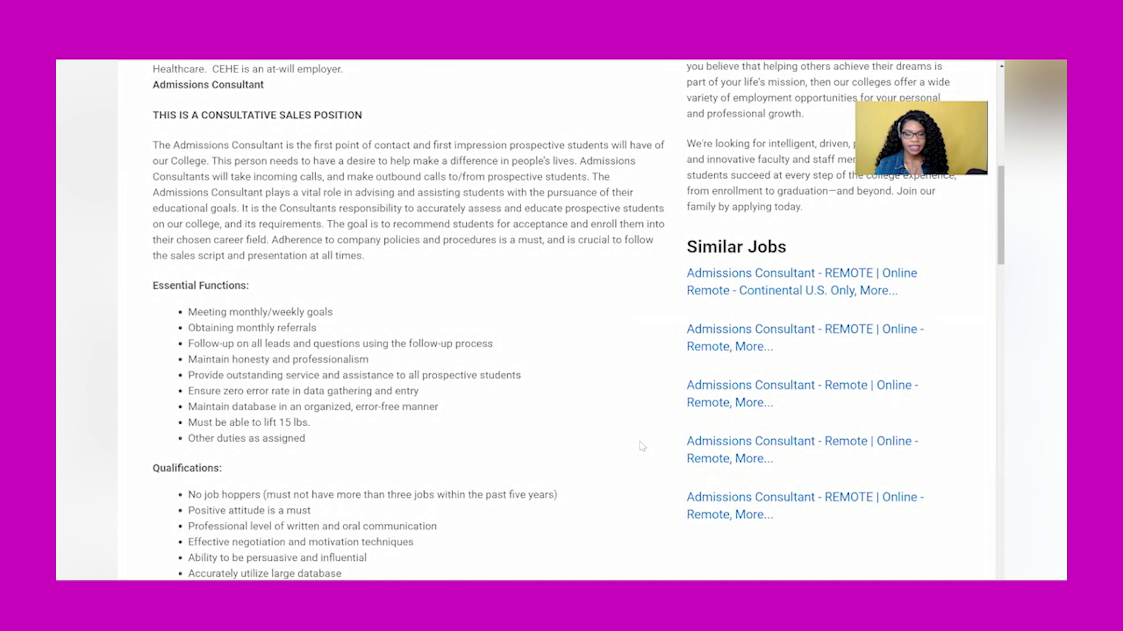
scroll(642, 446, down, 2)
scroll(641, 447, down, 1)
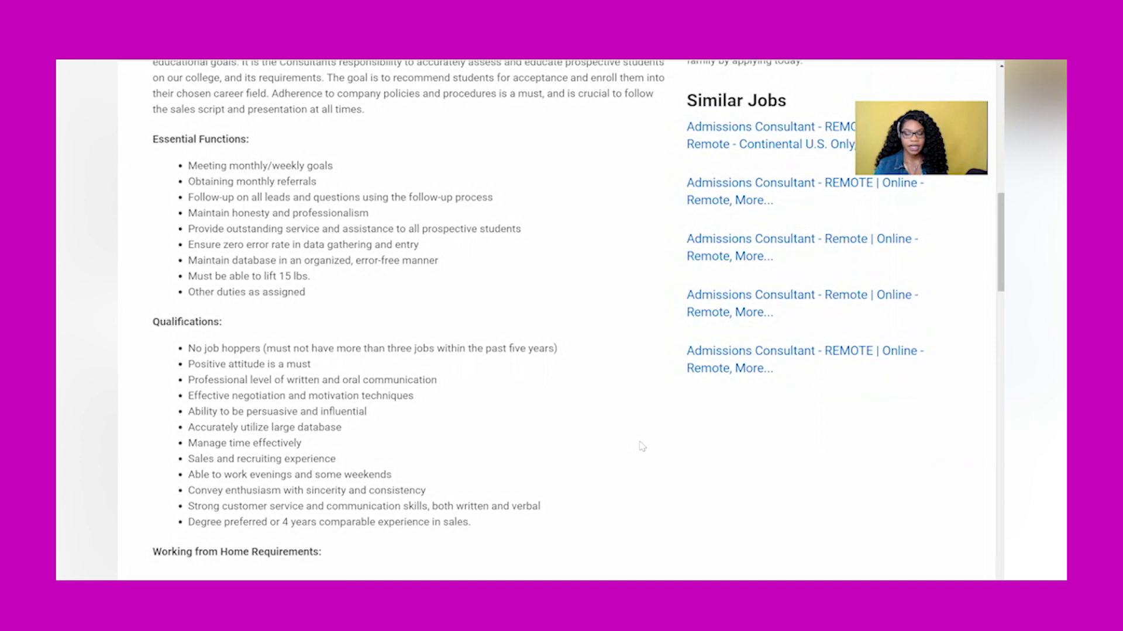
scroll(641, 447, down, 1)
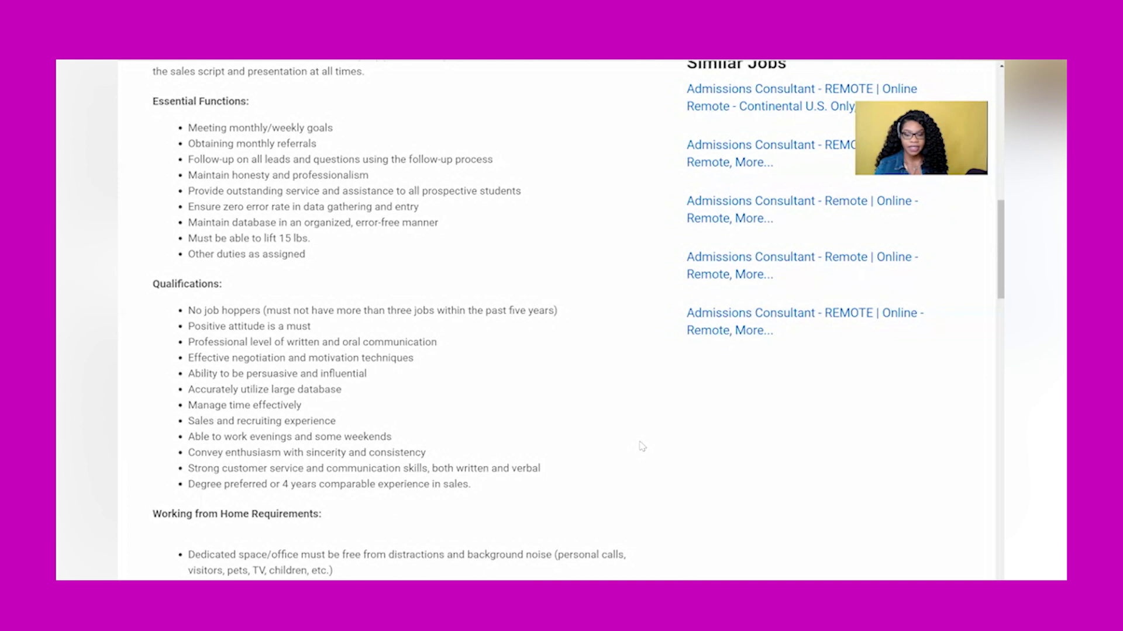
scroll(641, 447, down, 1)
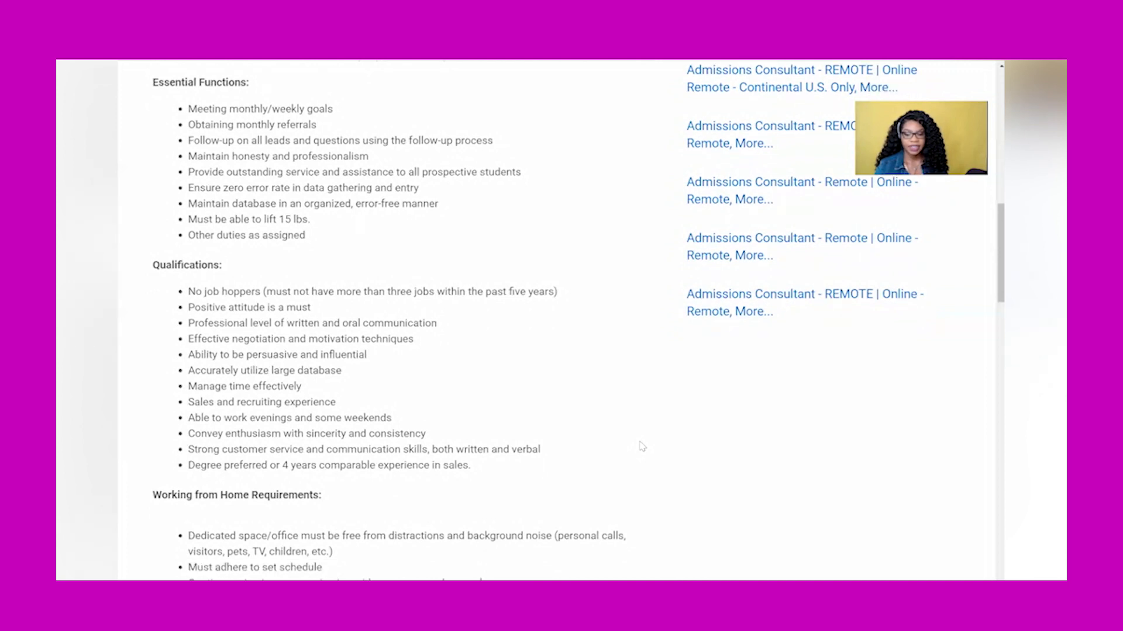
scroll(641, 446, down, 1)
scroll(641, 446, down, 2)
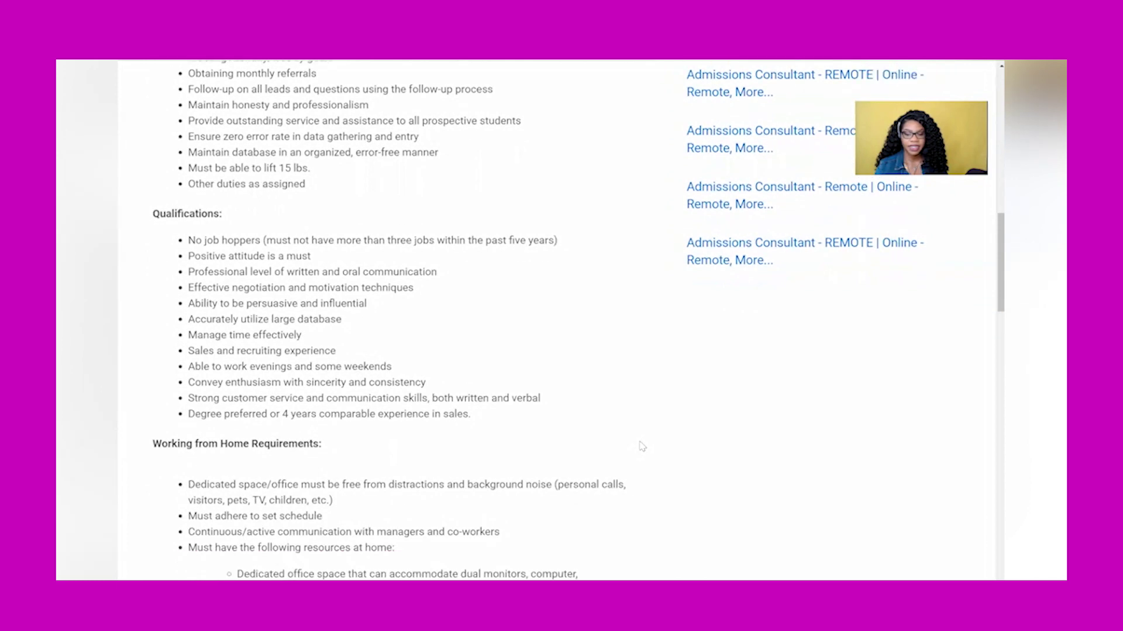
scroll(641, 446, down, 1)
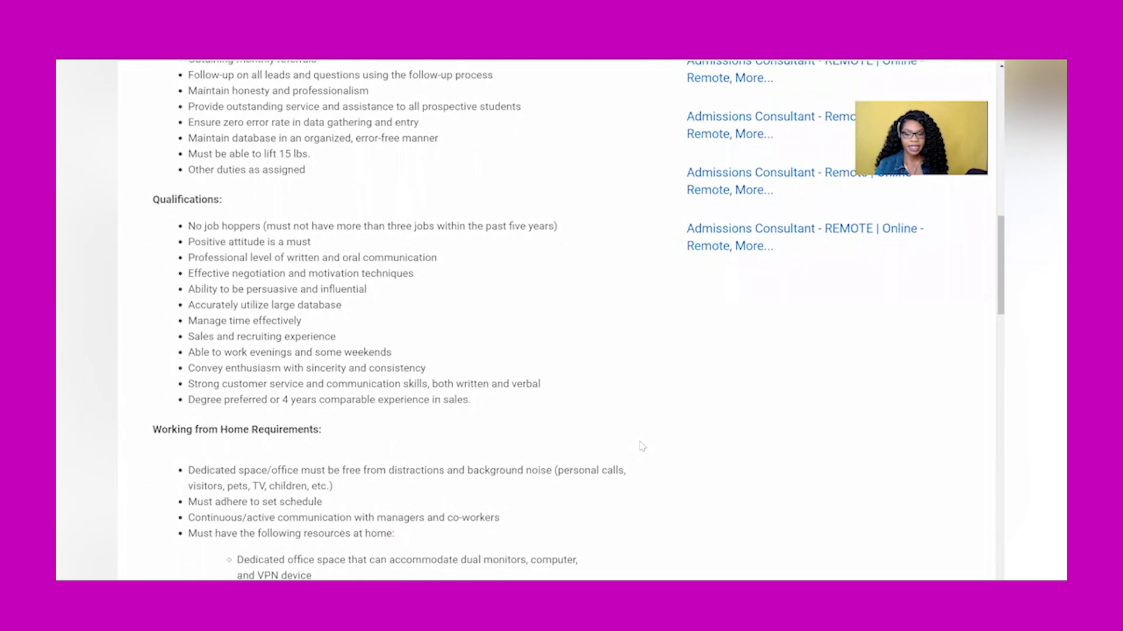
scroll(641, 446, down, 1)
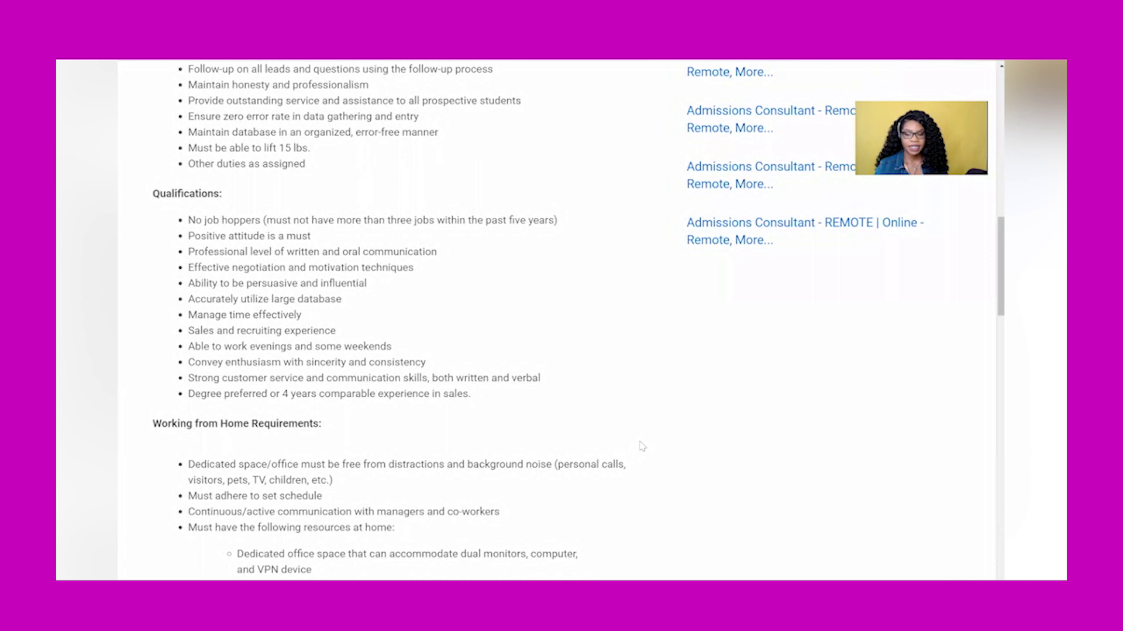
scroll(642, 447, down, 1)
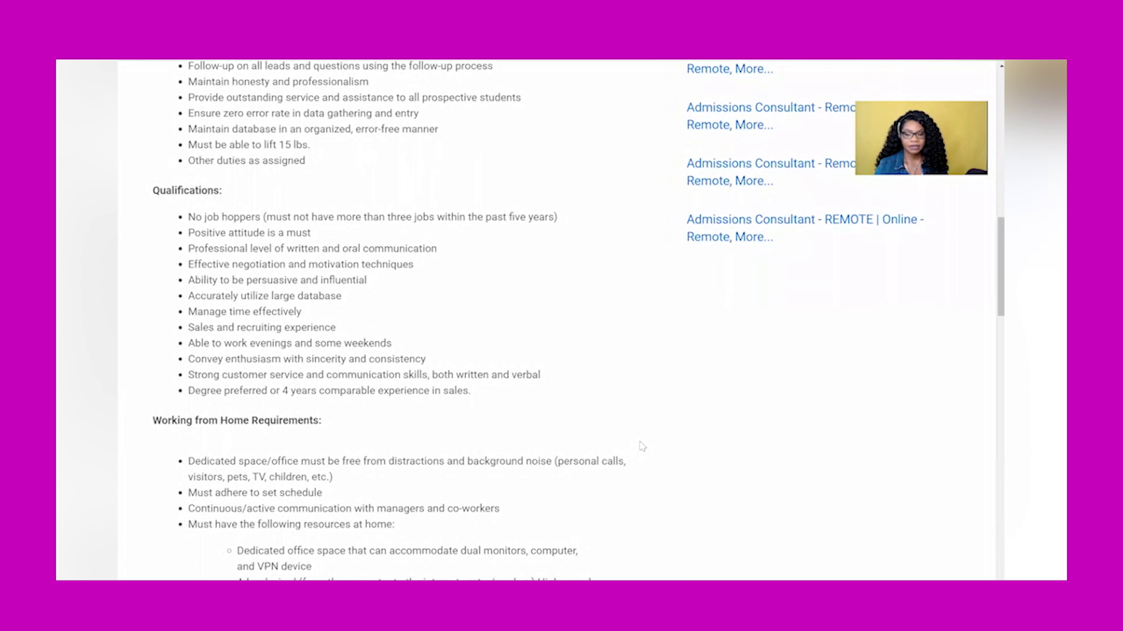
scroll(641, 446, down, 2)
scroll(642, 446, down, 1)
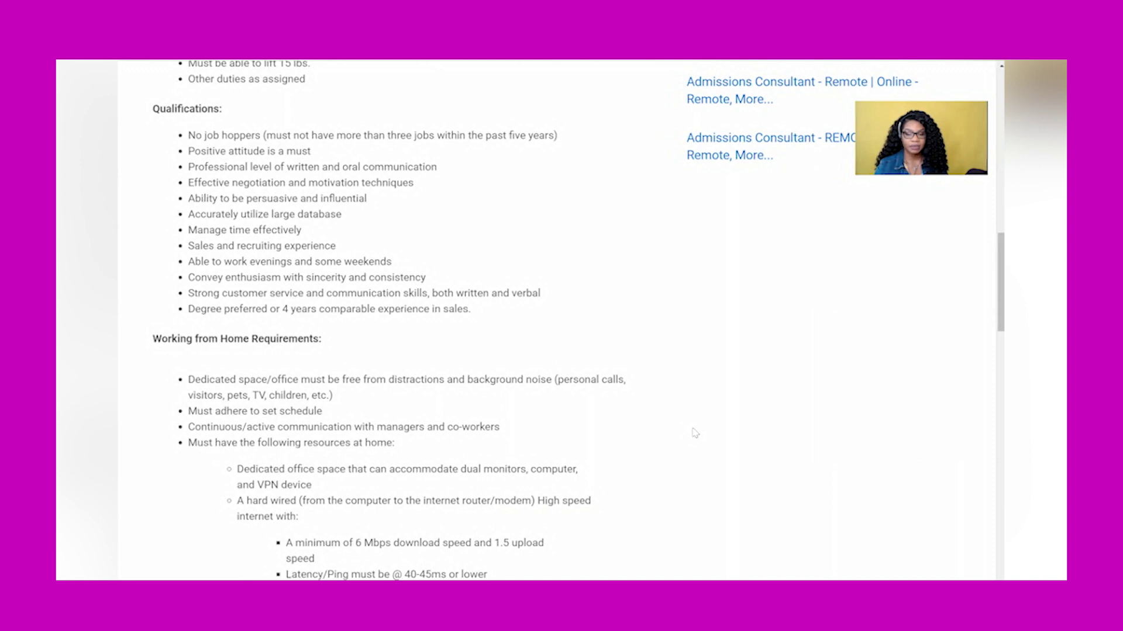
scroll(694, 433, down, 1)
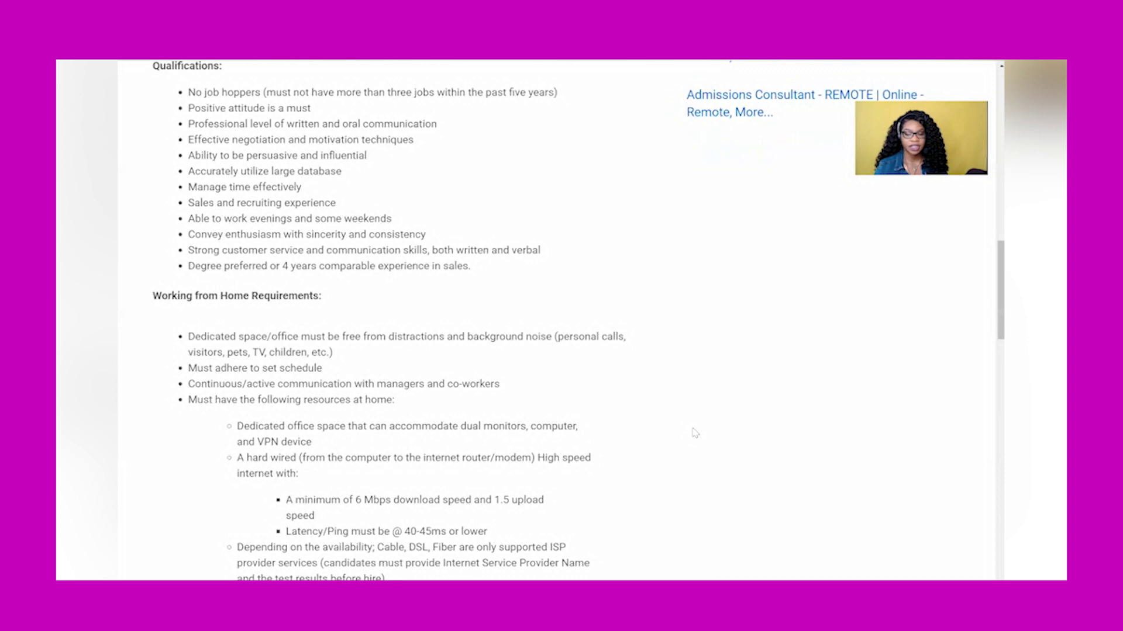
scroll(694, 433, down, 1)
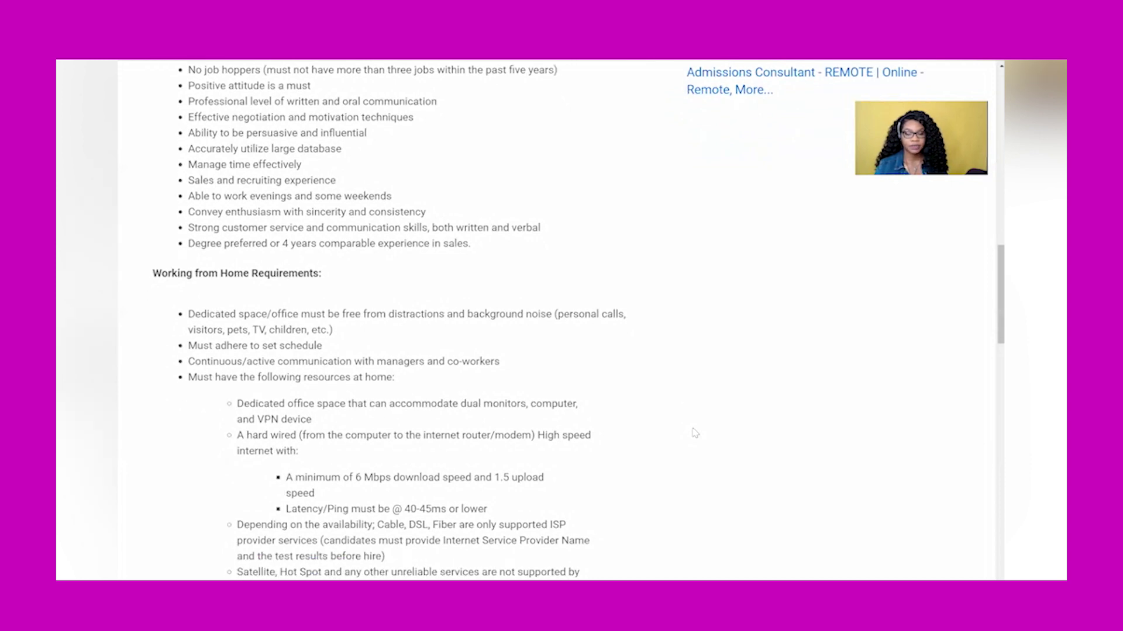
scroll(694, 432, down, 1)
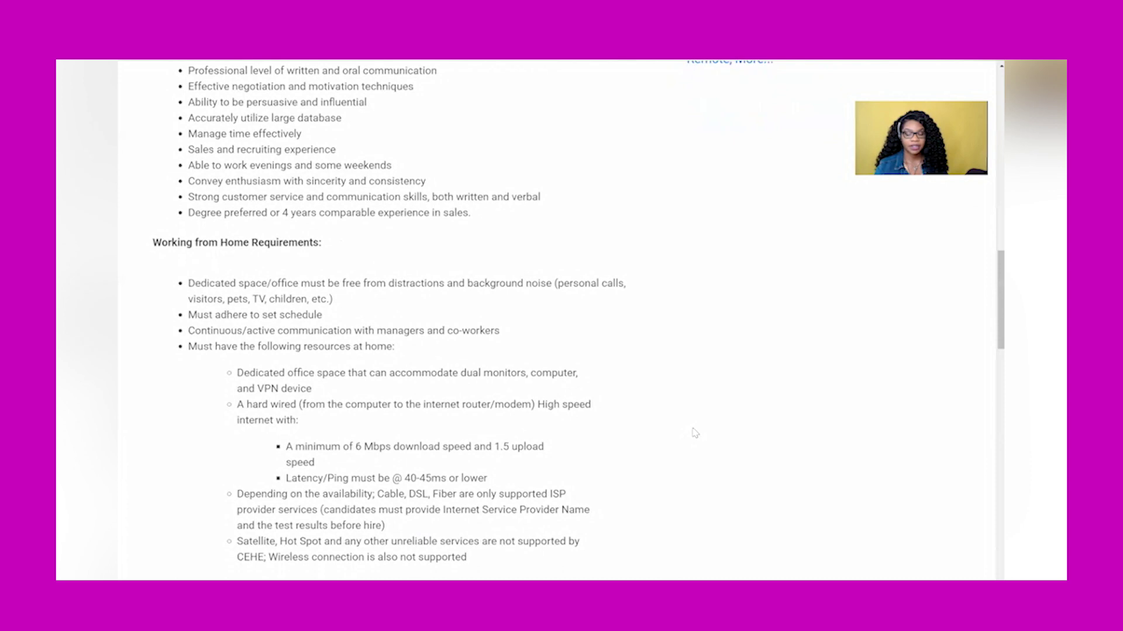
scroll(693, 433, down, 1)
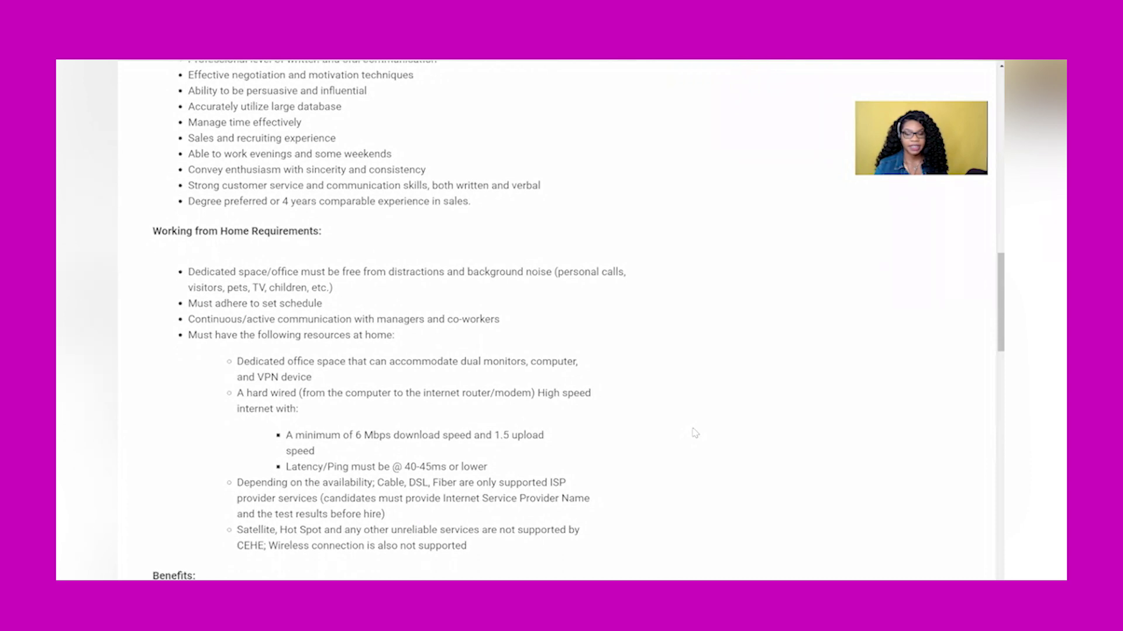
scroll(694, 432, down, 1)
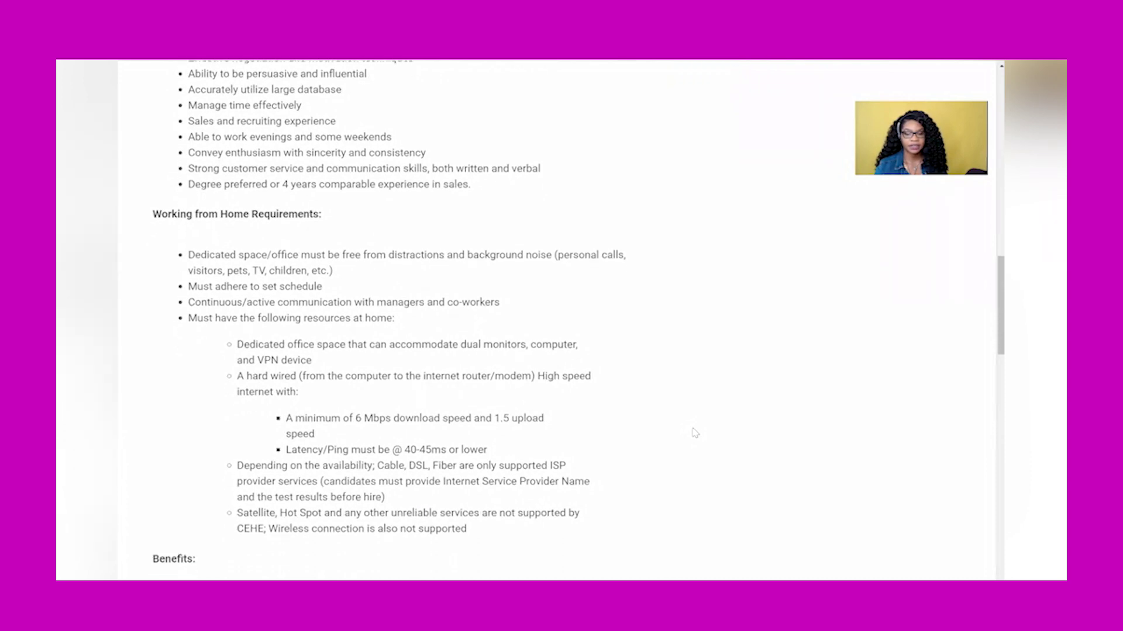
scroll(694, 433, down, 1)
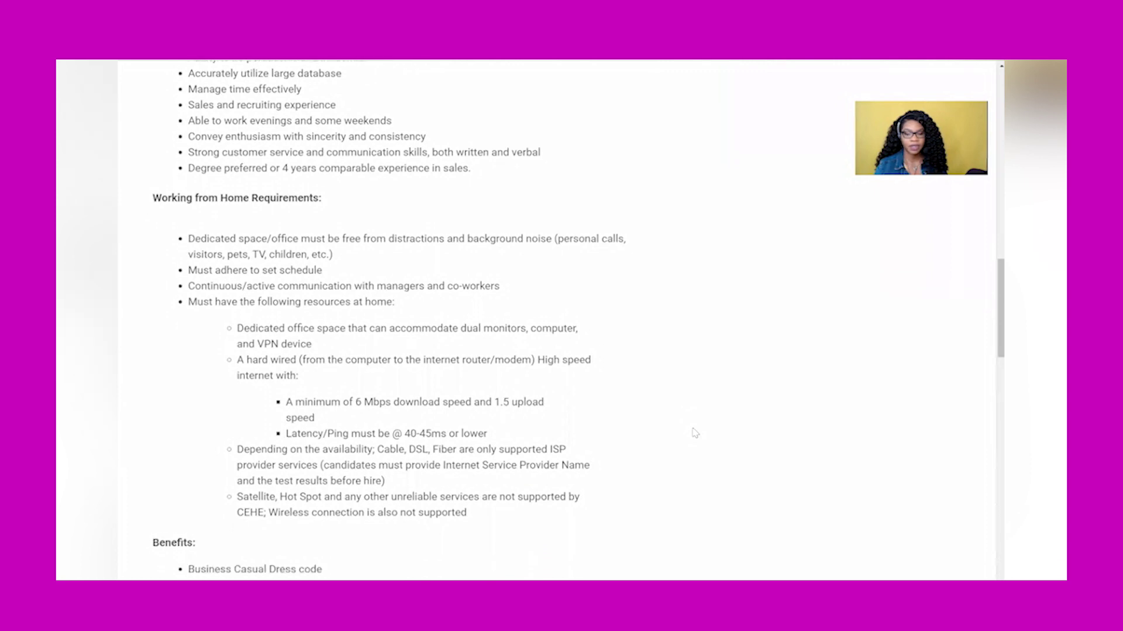
scroll(694, 432, down, 1)
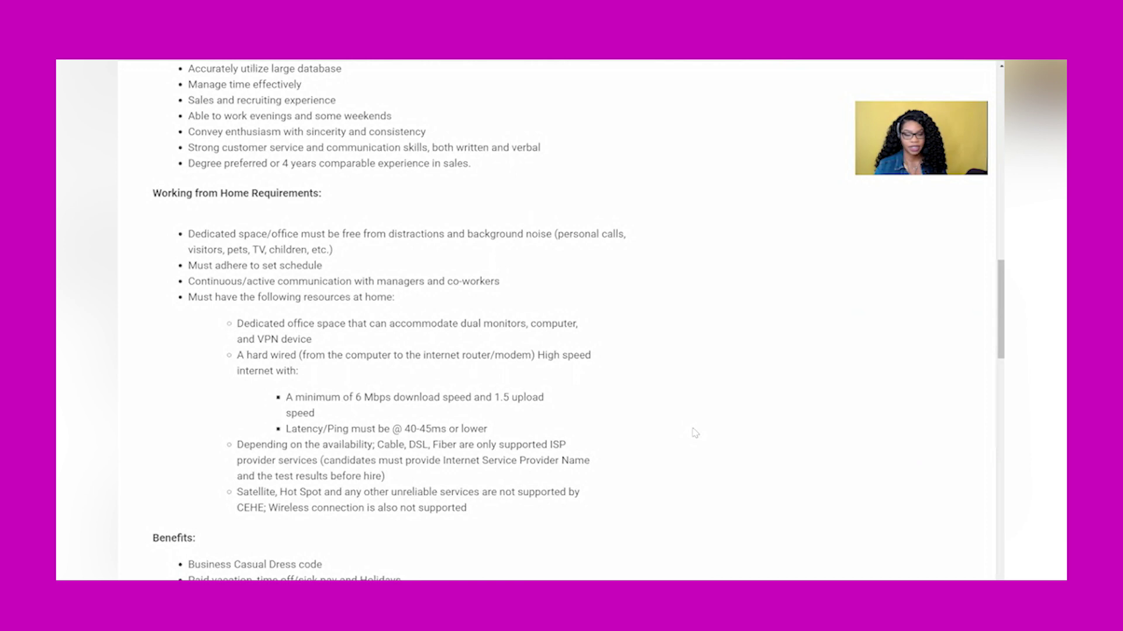
scroll(694, 433, down, 1)
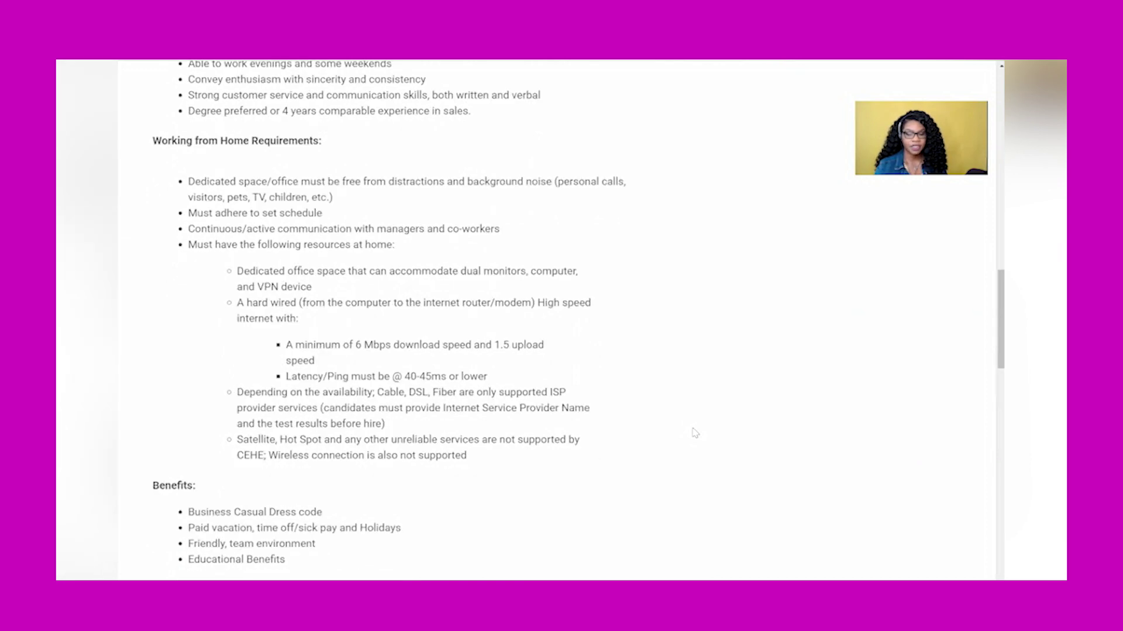
scroll(694, 432, down, 1)
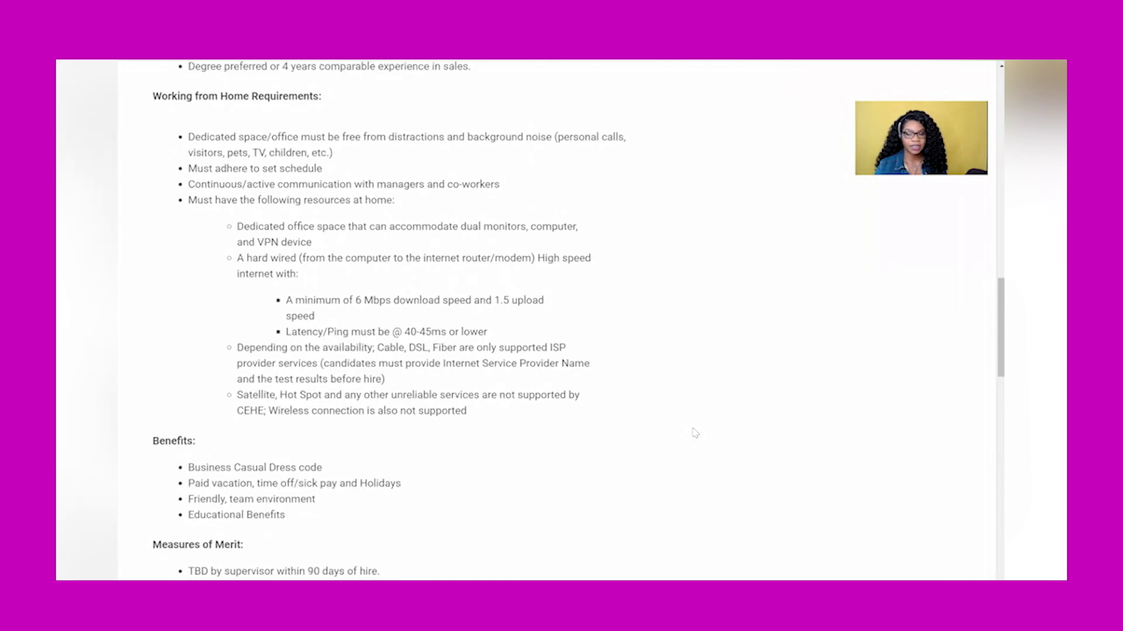
scroll(694, 433, down, 1)
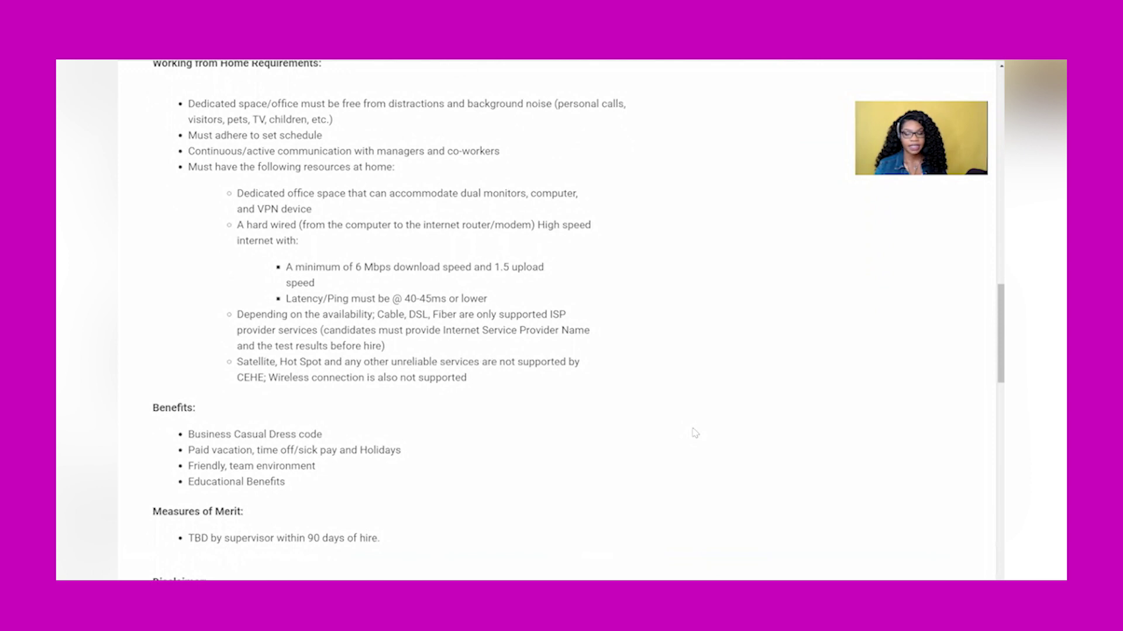
scroll(693, 433, down, 1)
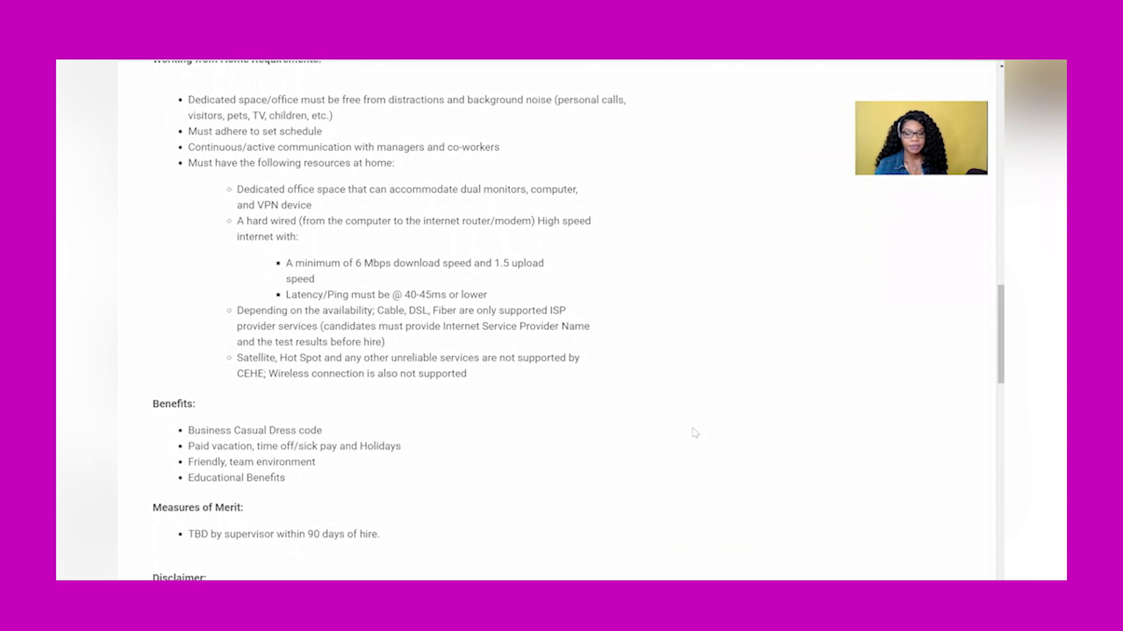
scroll(694, 432, down, 1)
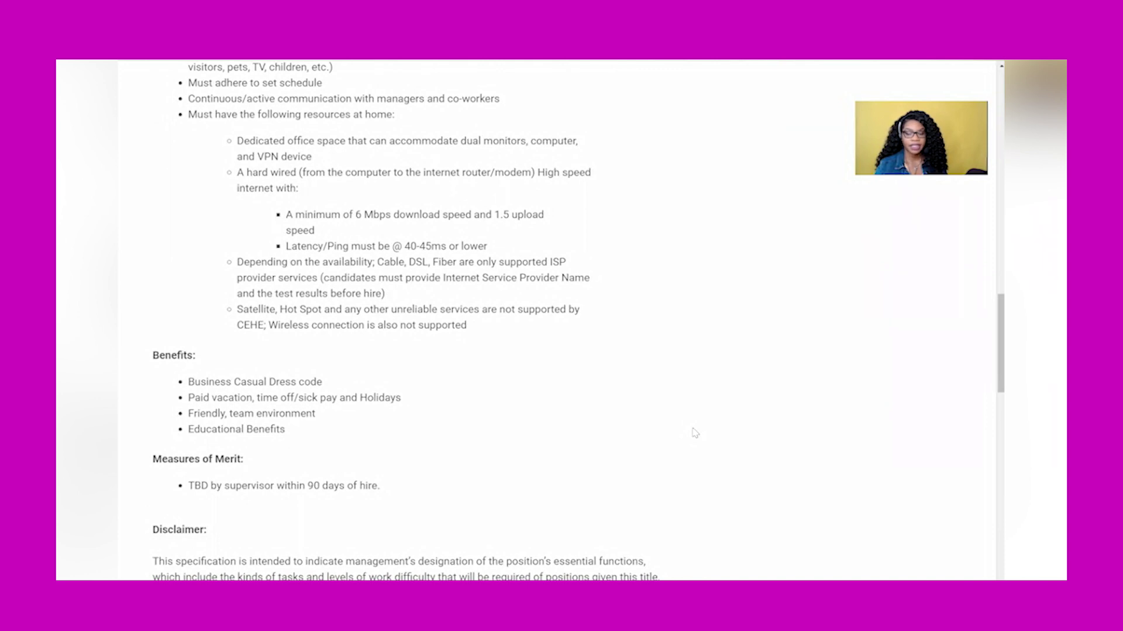
scroll(694, 432, down, 1)
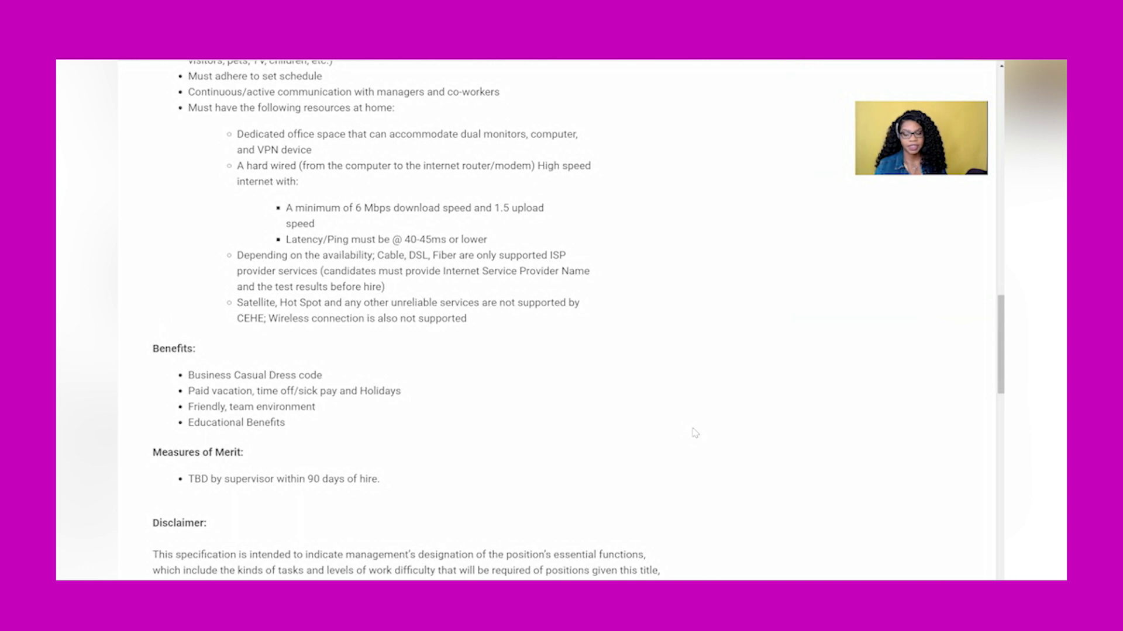
scroll(693, 433, down, 1)
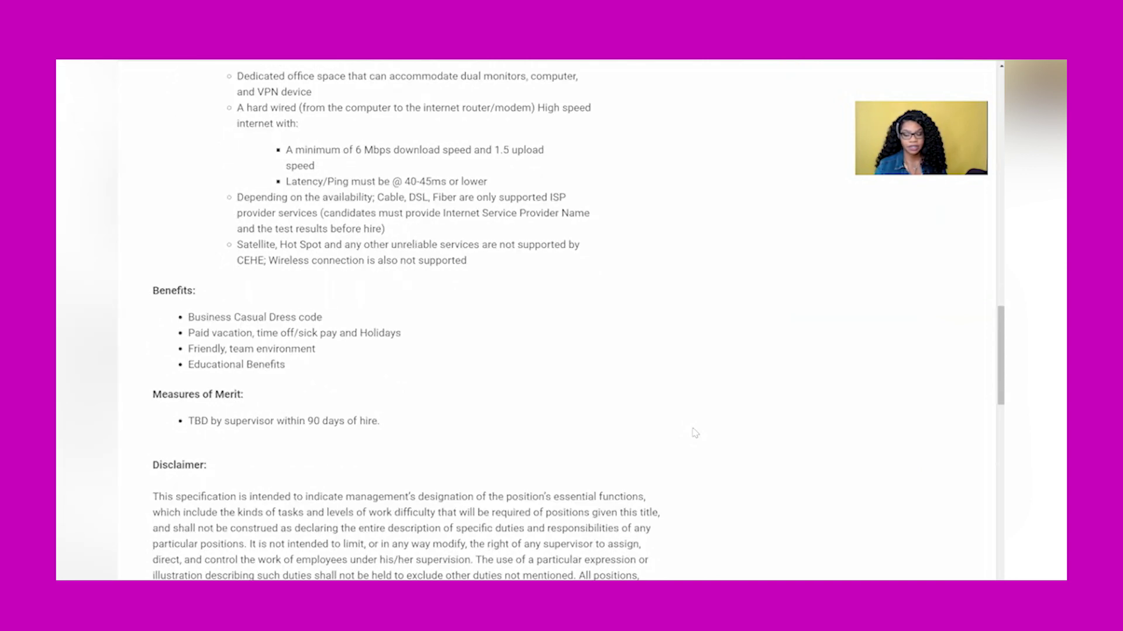
scroll(694, 433, down, 1)
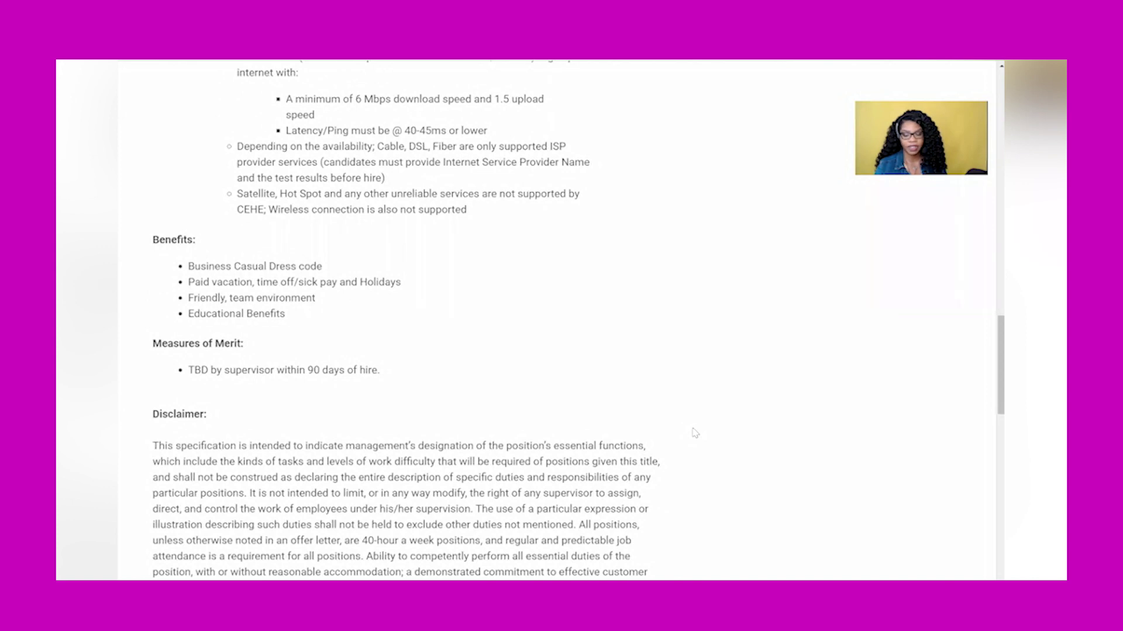
scroll(693, 432, down, 1)
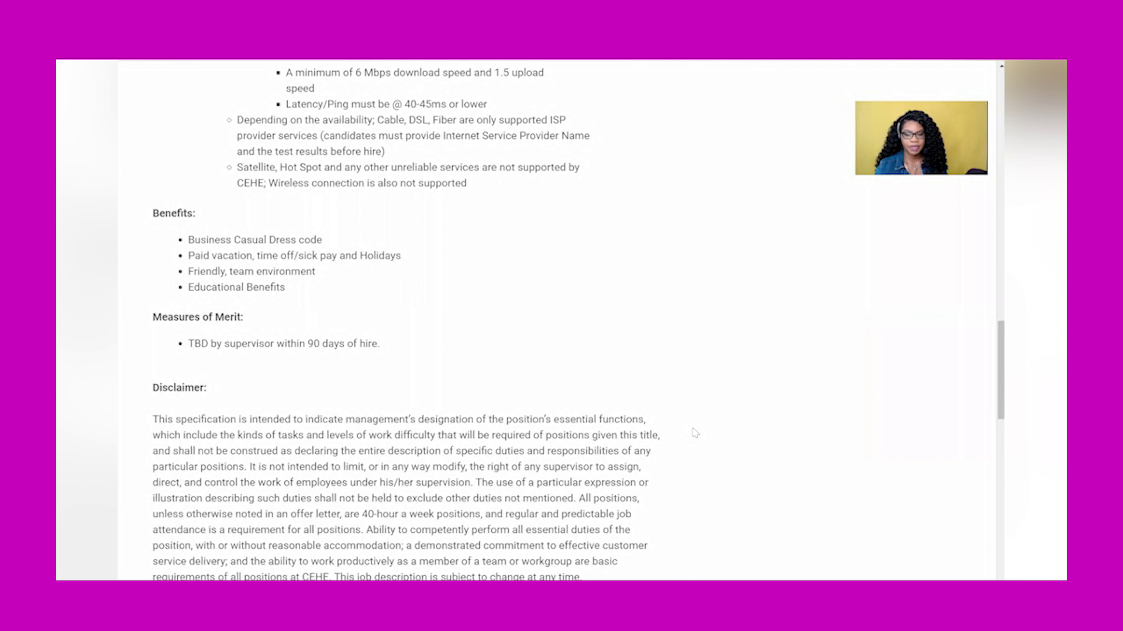
scroll(694, 433, down, 1)
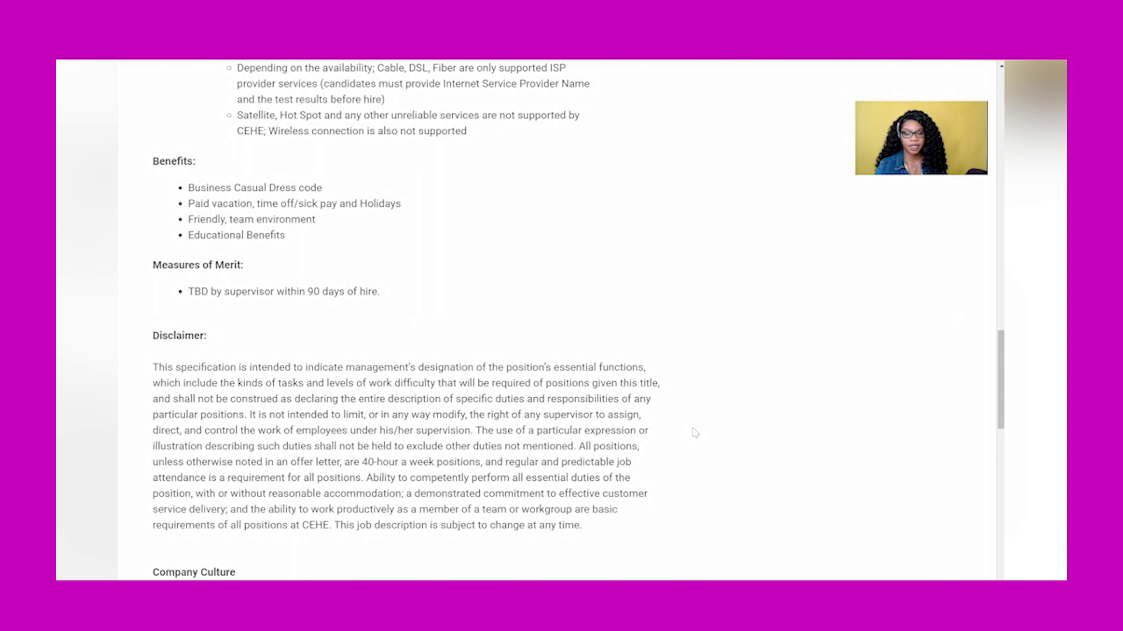
scroll(694, 432, down, 1)
scroll(694, 432, down, 1)
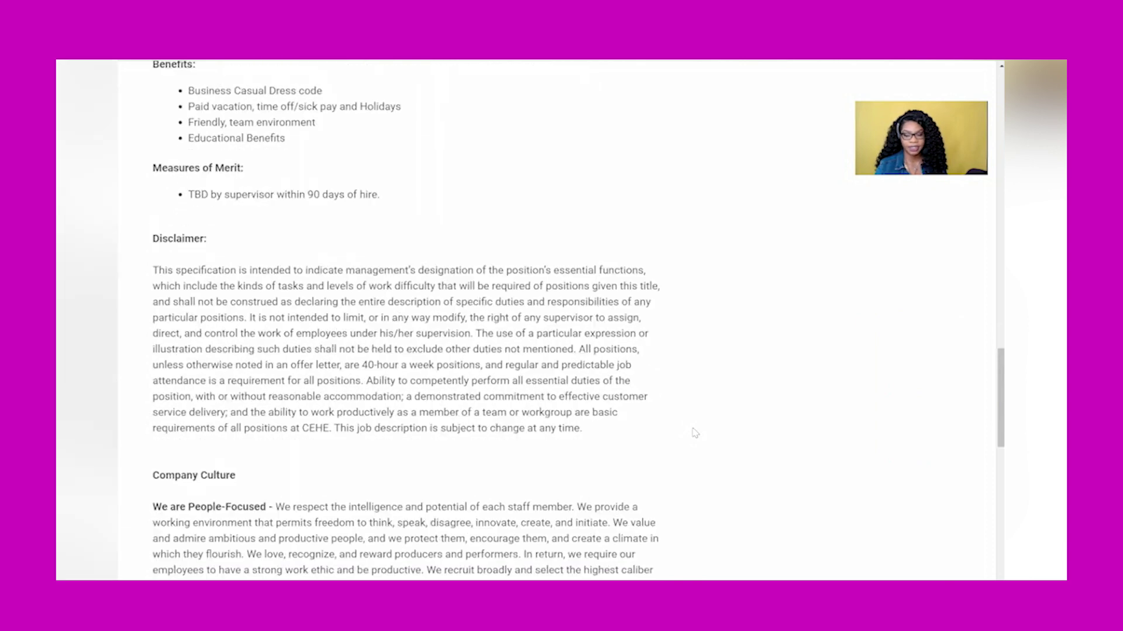
scroll(694, 432, down, 3)
scroll(694, 433, down, 3)
scroll(694, 433, down, 3)
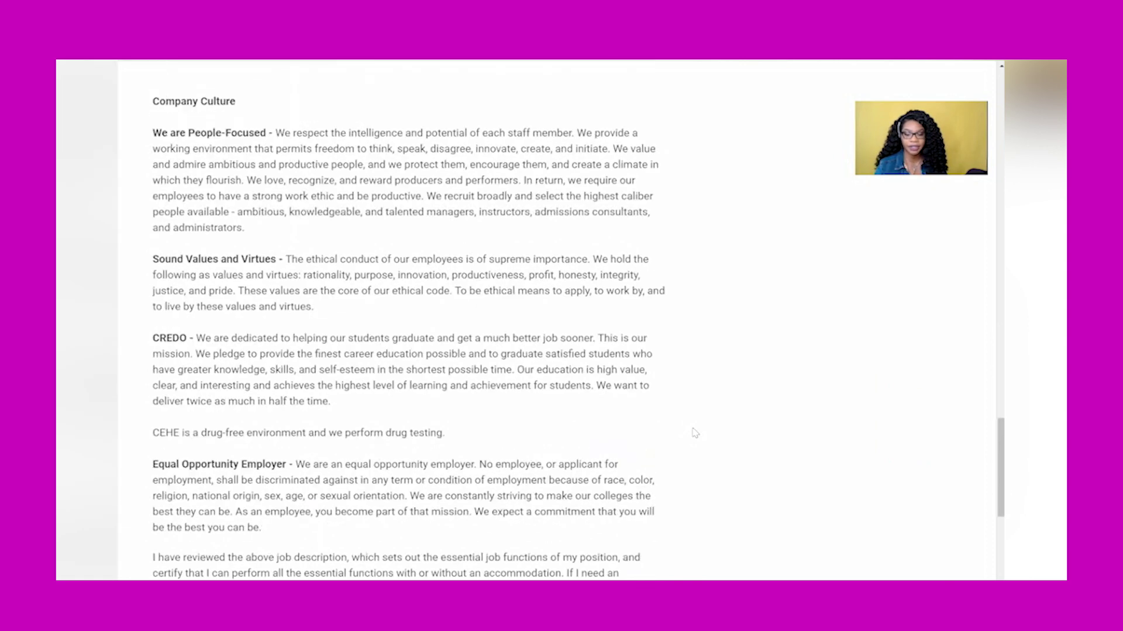
scroll(693, 433, down, 4)
scroll(693, 433, down, 2)
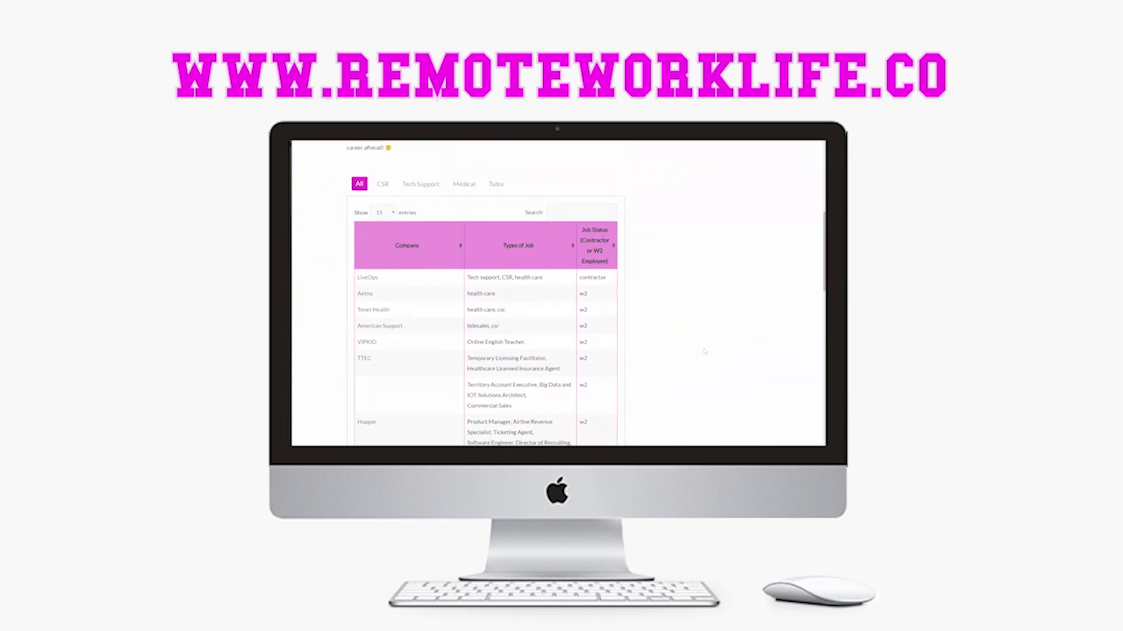
Focus the jobs table search, try the Tutor filter, then filter to Medical jobs.
click(548, 216)
click(497, 184)
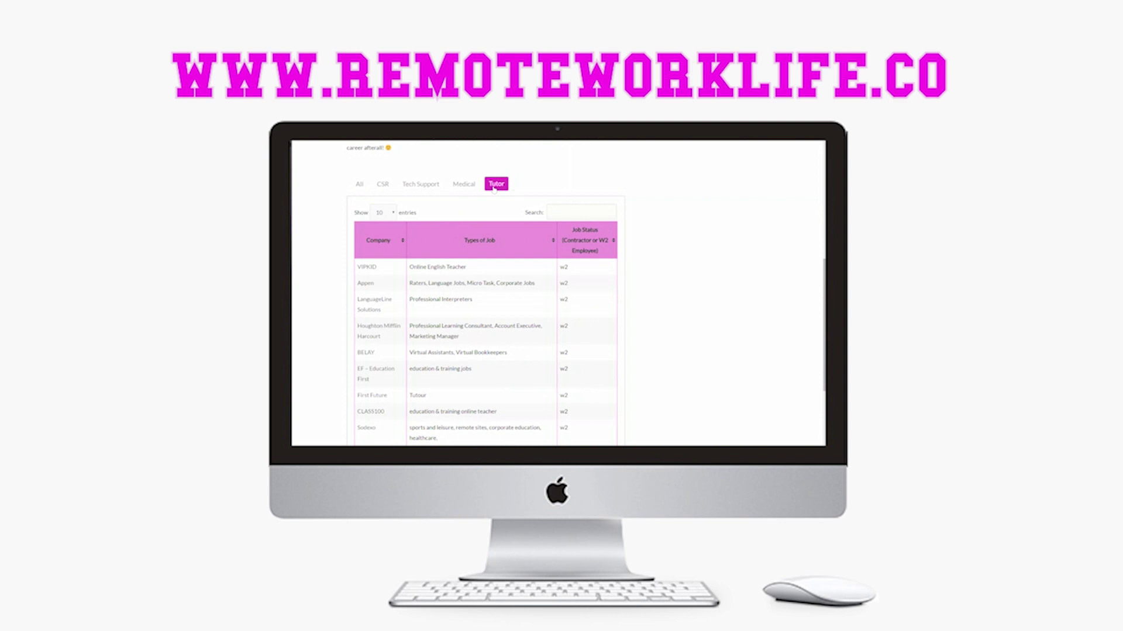
click(471, 185)
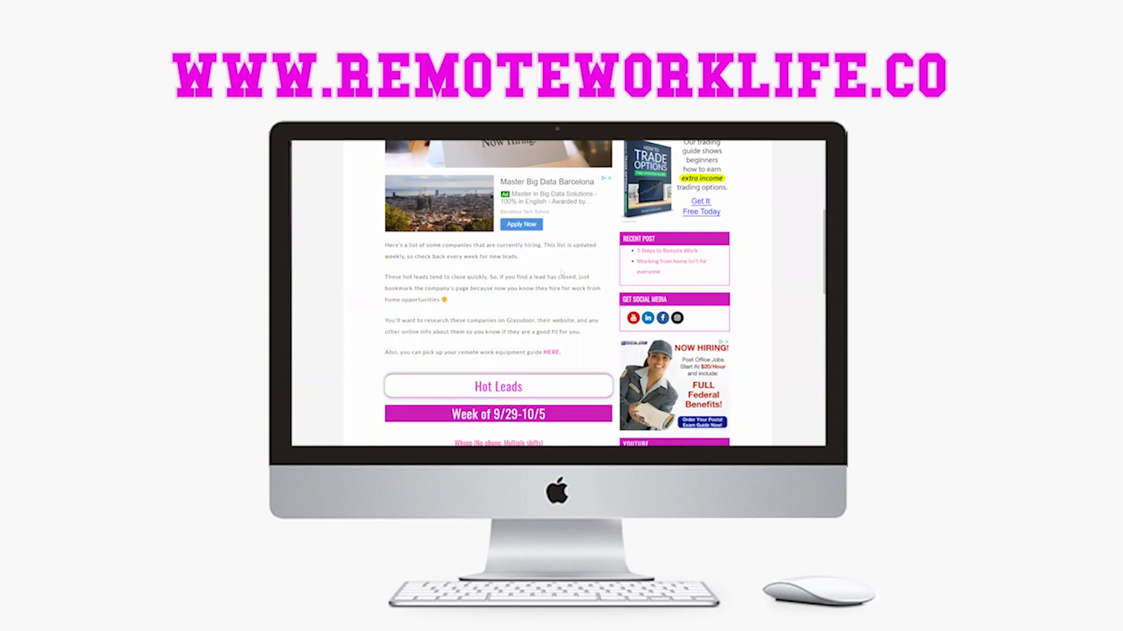
scroll(561, 273, down, 3)
scroll(561, 271, up, 2)
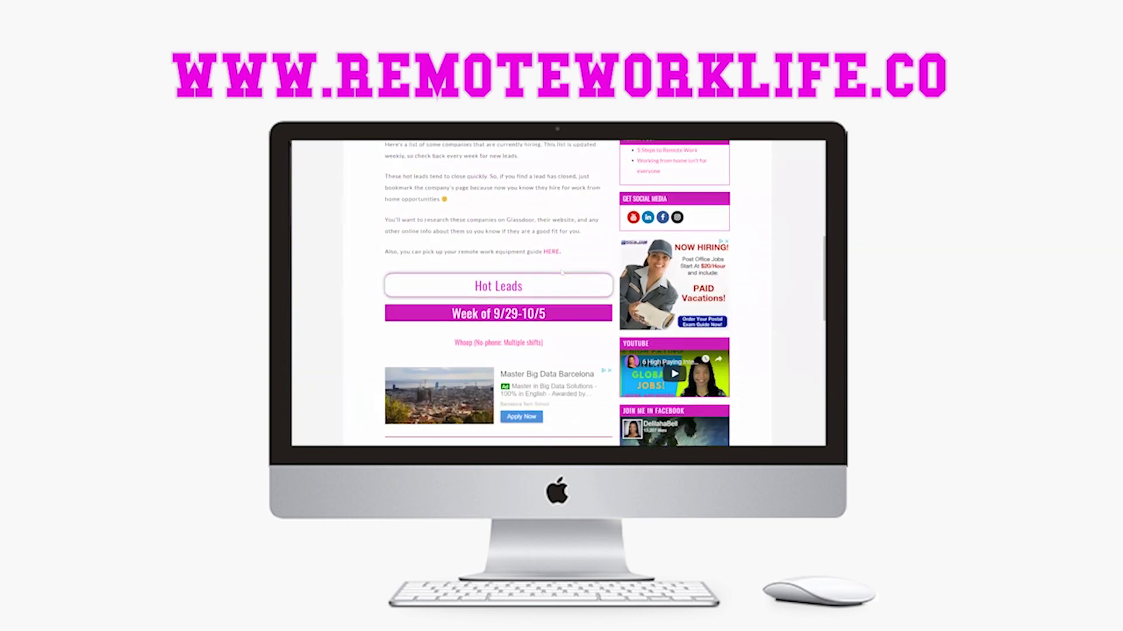
scroll(562, 270, up, 2)
scroll(559, 254, up, 1)
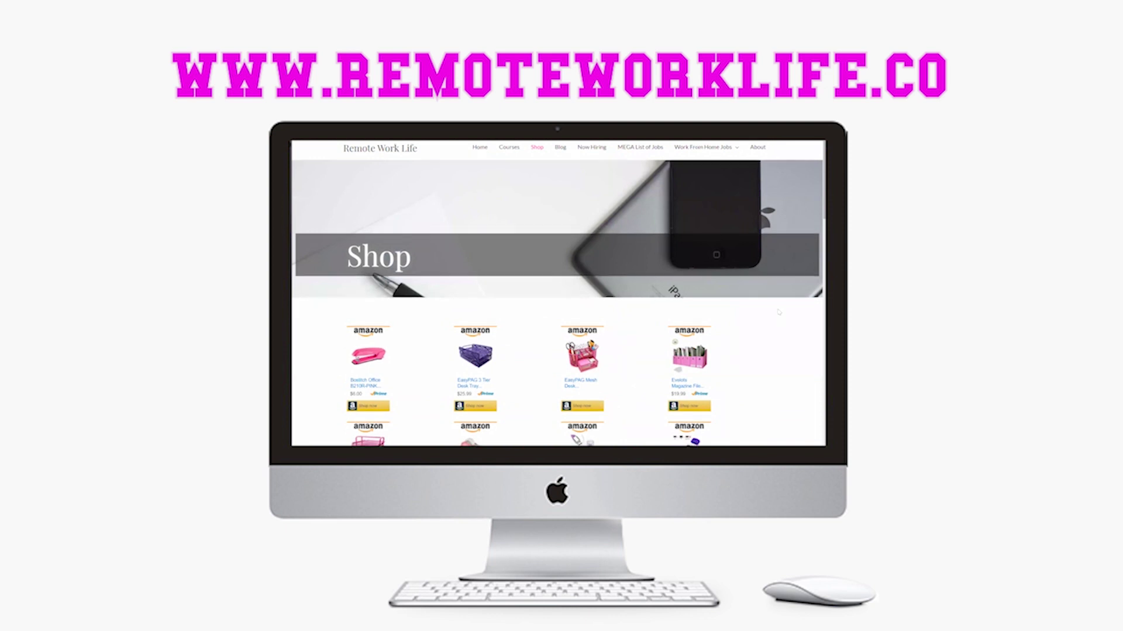
scroll(777, 312, down, 2)
scroll(777, 311, down, 1)
scroll(777, 311, down, 1)
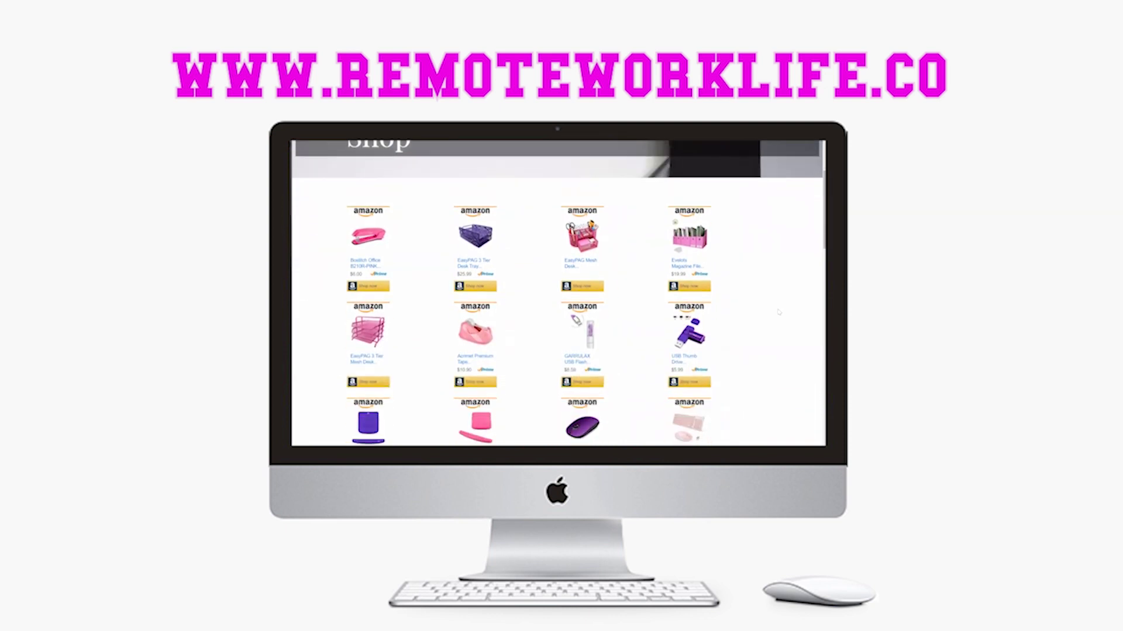
scroll(777, 311, down, 3)
scroll(777, 311, up, 8)
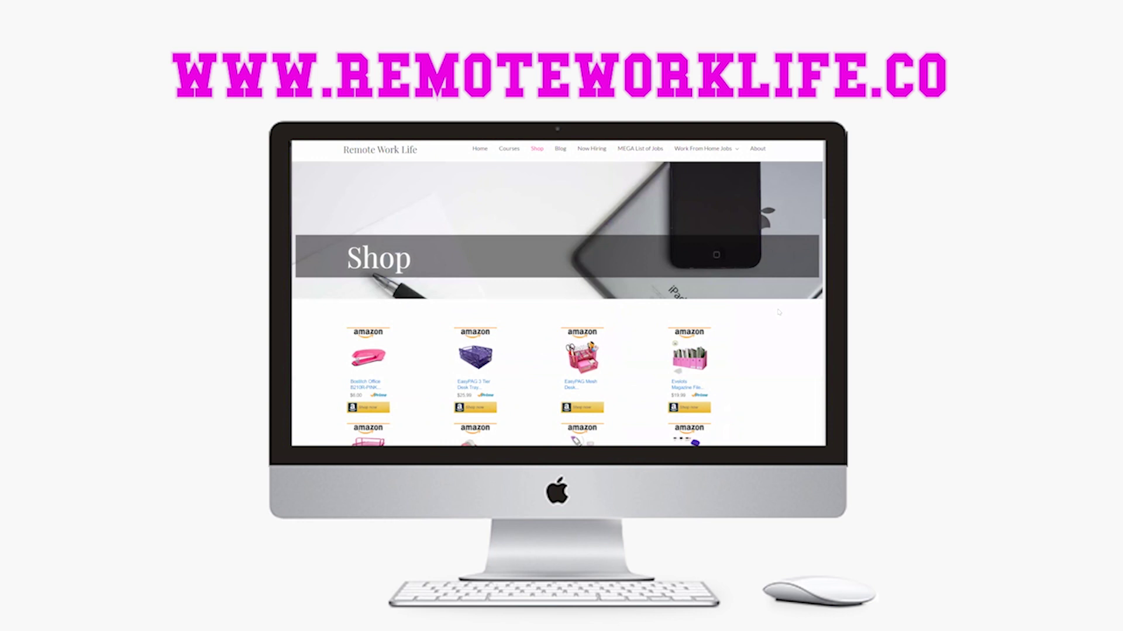